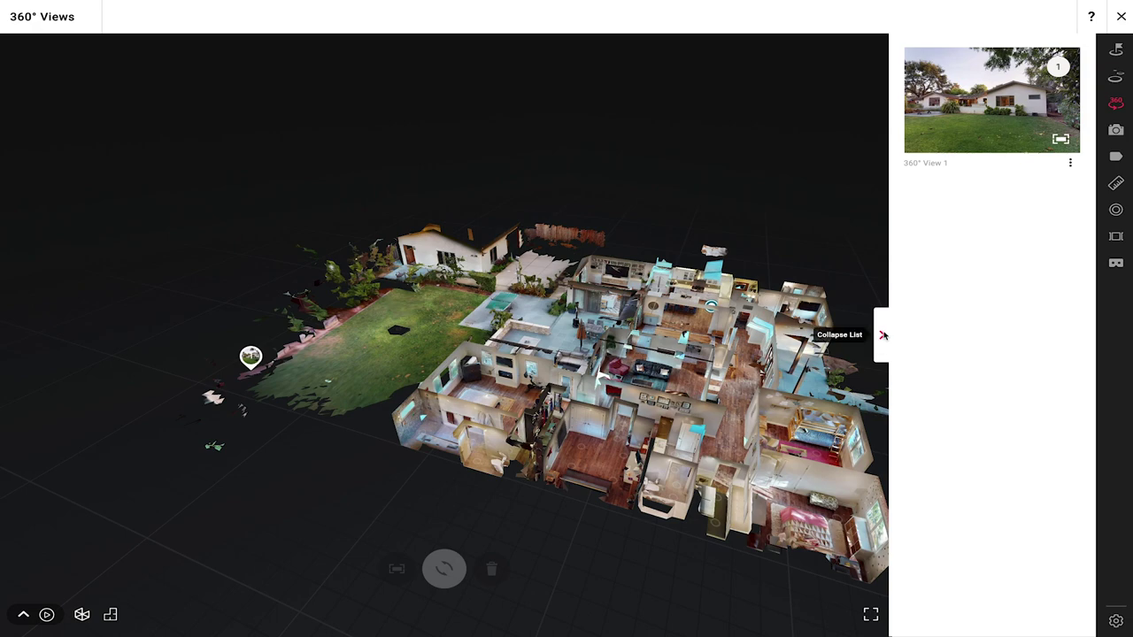
# Open 360° View 1 from the list of views and look around the backyard.
pyautogui.click(1087, 336)
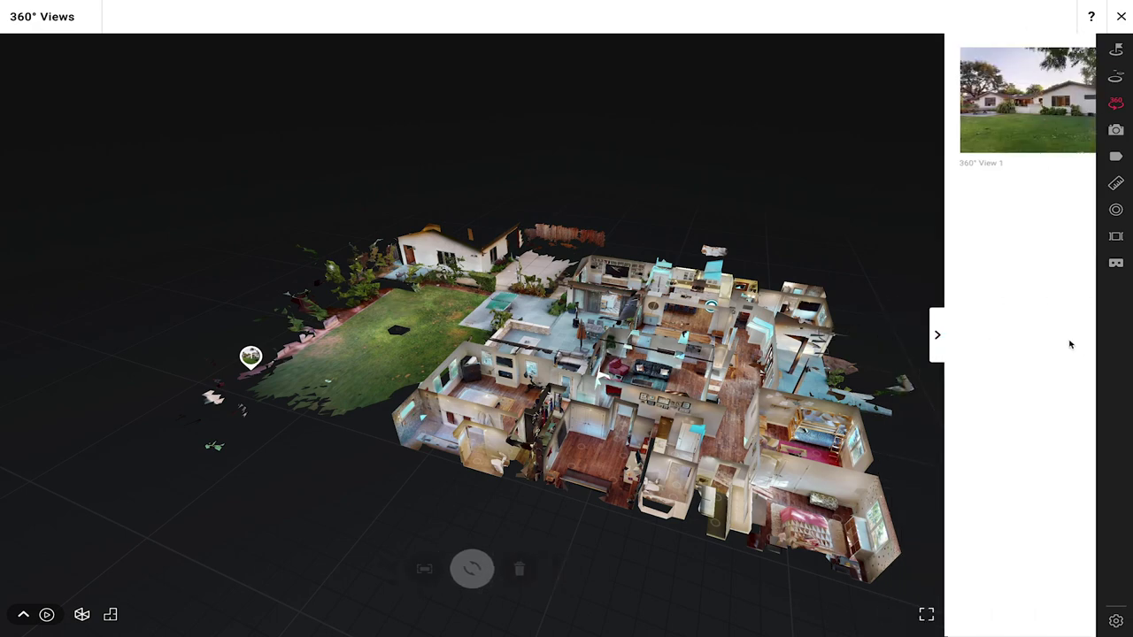
pyautogui.moveTo(550, 367); pyautogui.dragTo(506, 320)
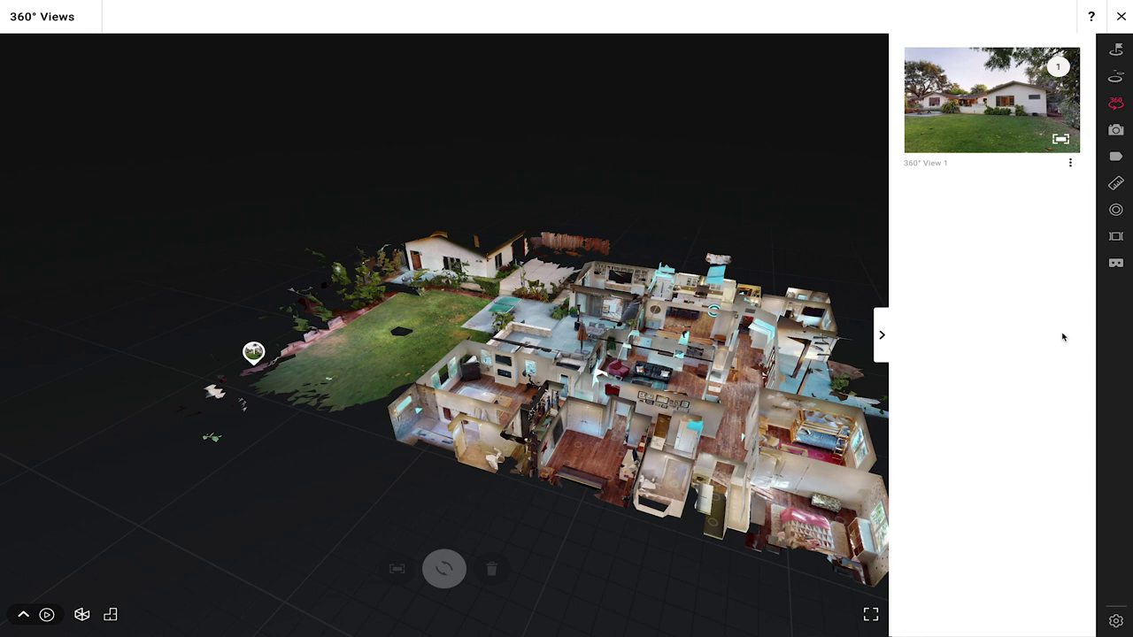
pyautogui.click(1037, 117)
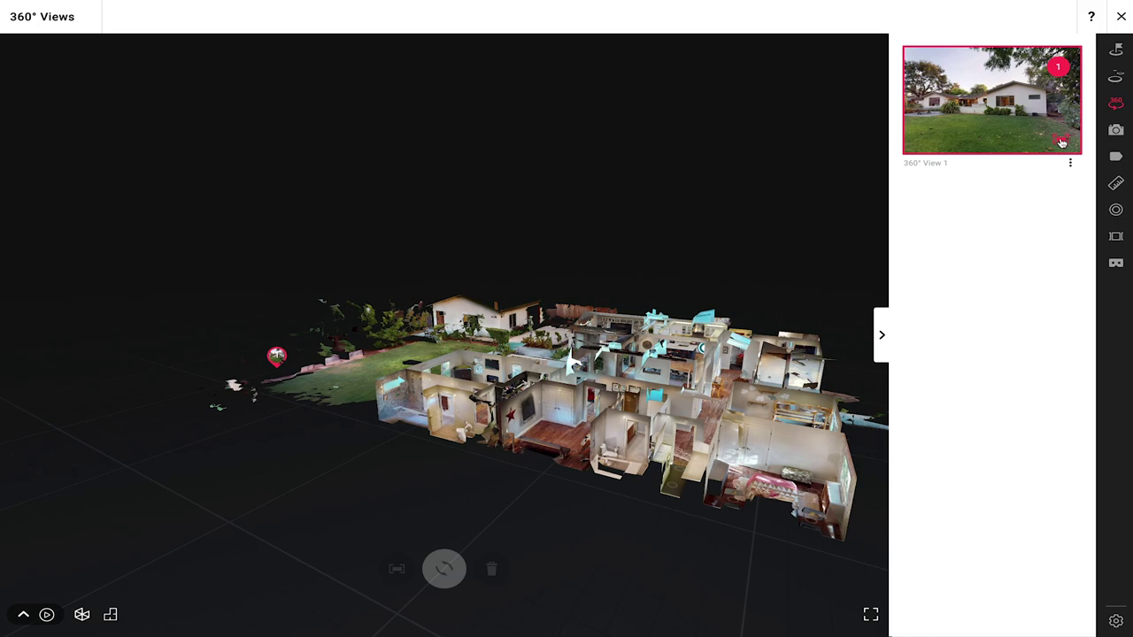
pyautogui.click(1062, 143)
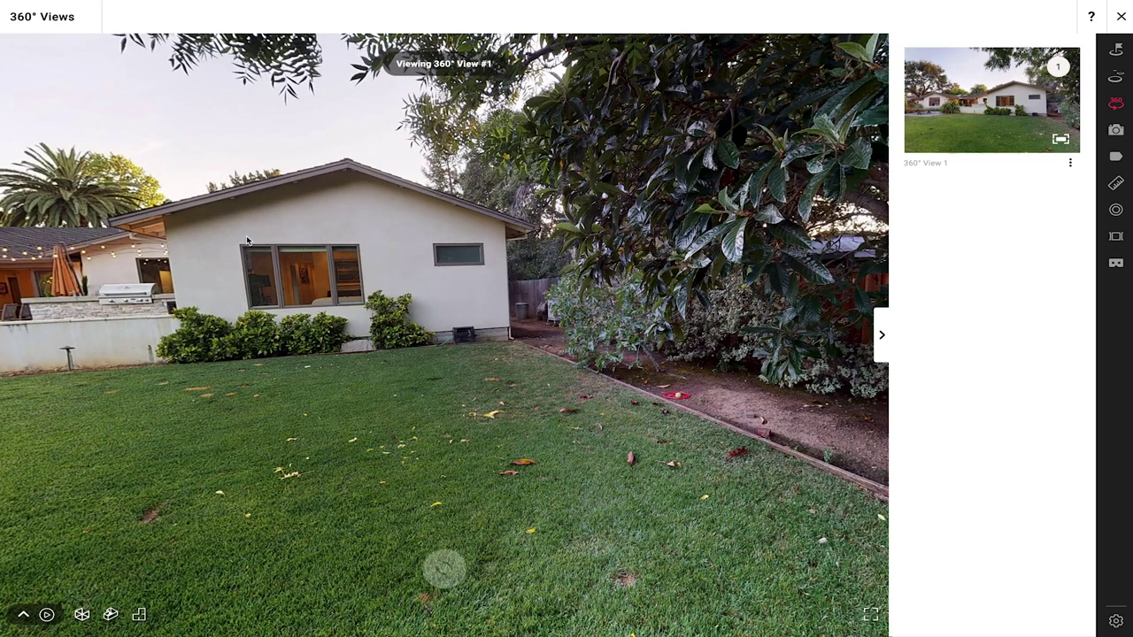
pyautogui.moveTo(88, 390); pyautogui.dragTo(452, 356)
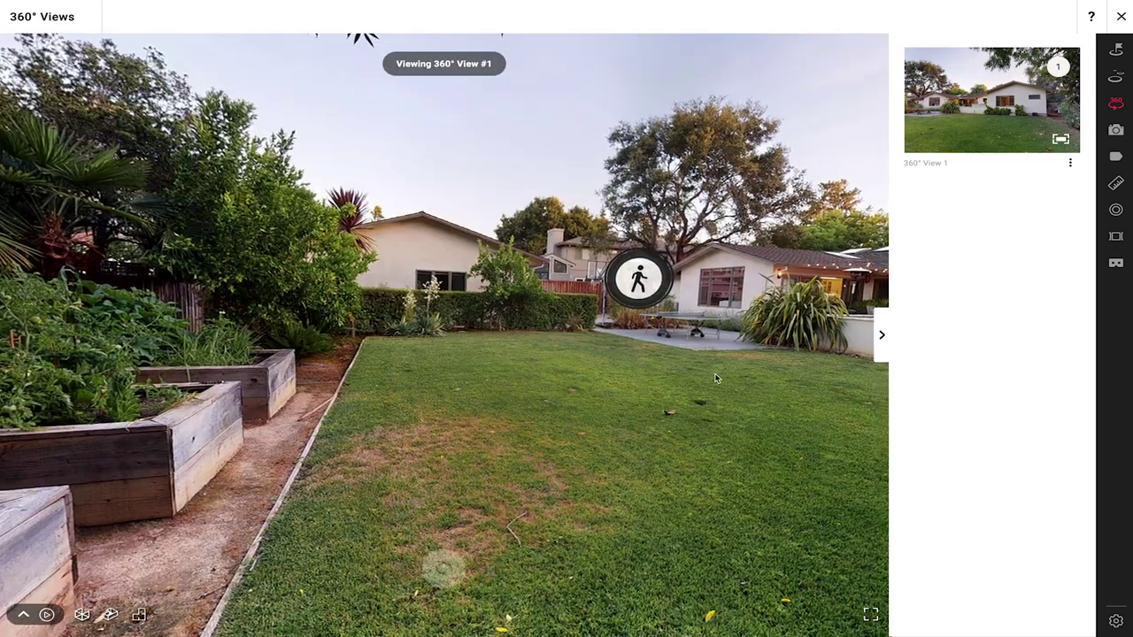
# Remove 360° View 1 from the dollhouse model and place it again at the near corner of the lawn.
pyautogui.click(1071, 165)
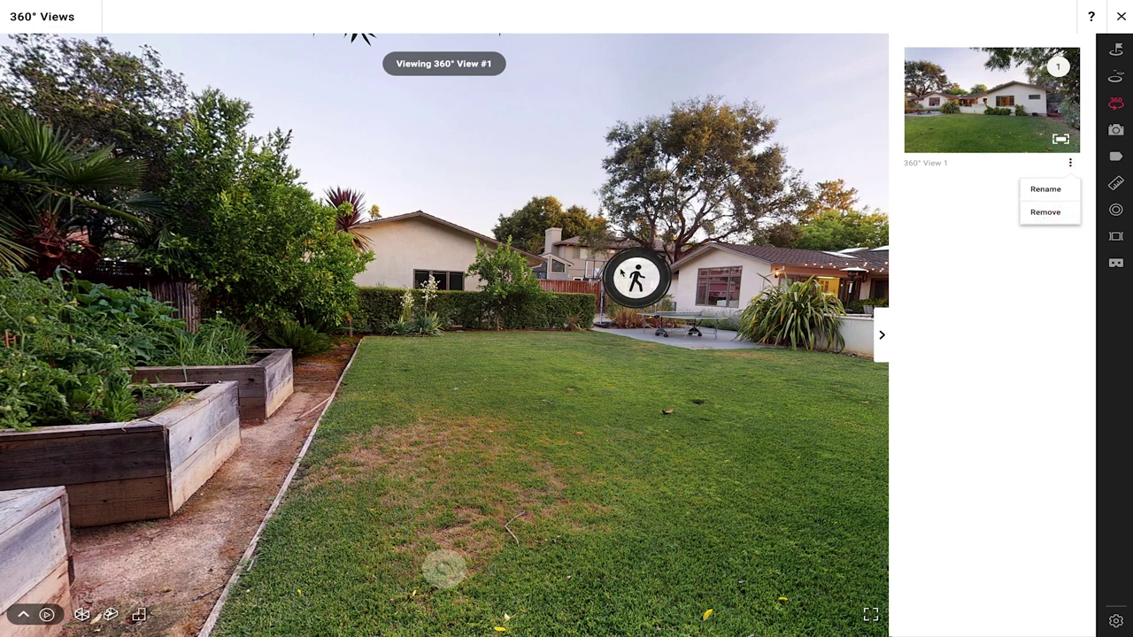
pyautogui.press('2')
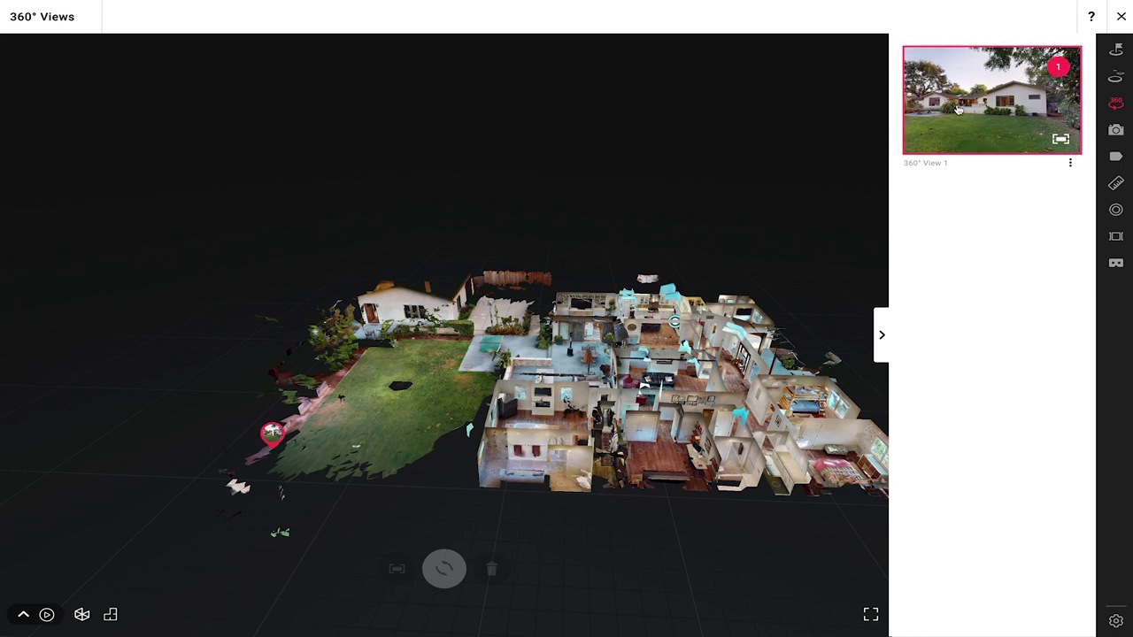
pyautogui.click(1071, 165)
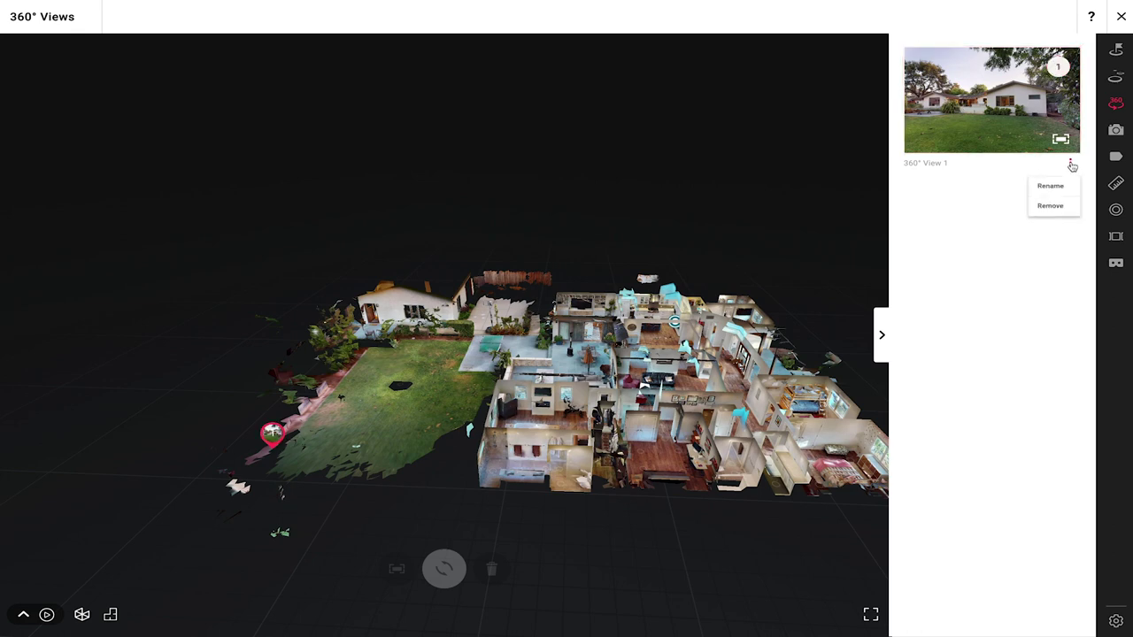
pyautogui.click(1046, 213)
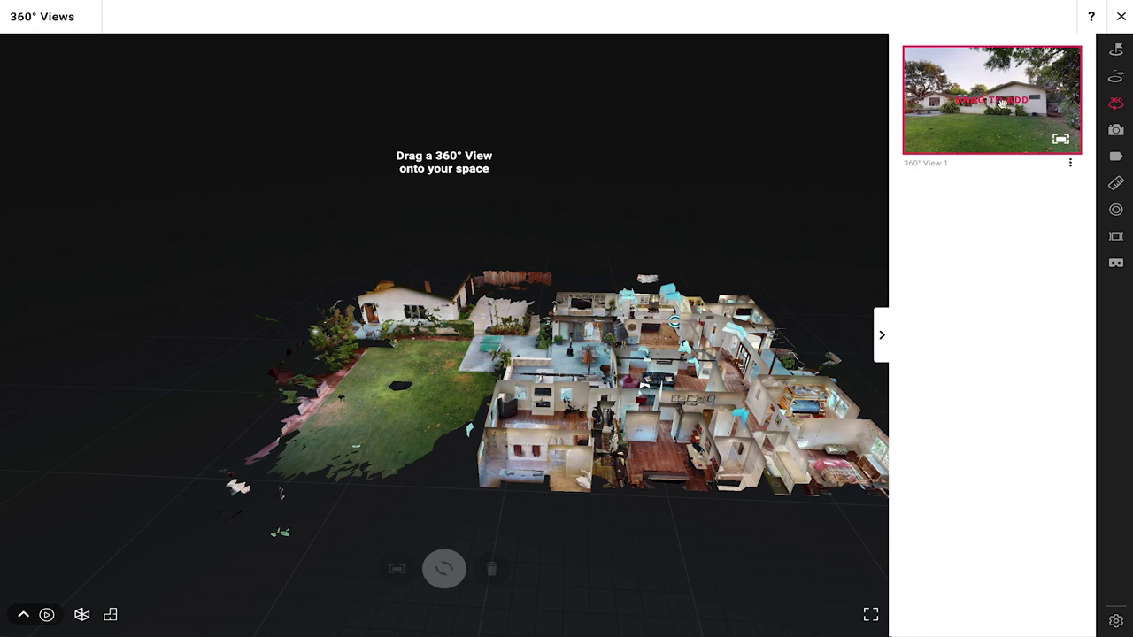
pyautogui.moveTo(1010, 102)
pyautogui.mouseDown()
pyautogui.moveTo(802, 131)
pyautogui.moveTo(567, 345)
pyautogui.moveTo(358, 316)
pyautogui.moveTo(284, 403)
pyautogui.mouseUp()
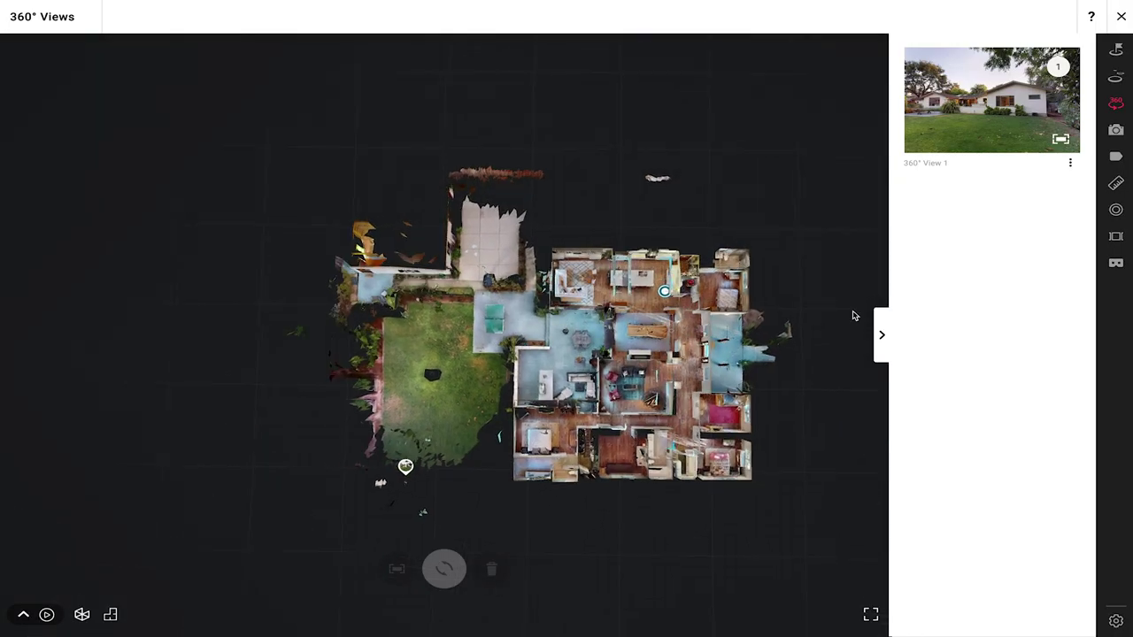
# Reposition the 360° View 1 marker in the floor plan, at the lawn's lower-left corner beside the garden border.
pyautogui.scroll(5, 425, 466)
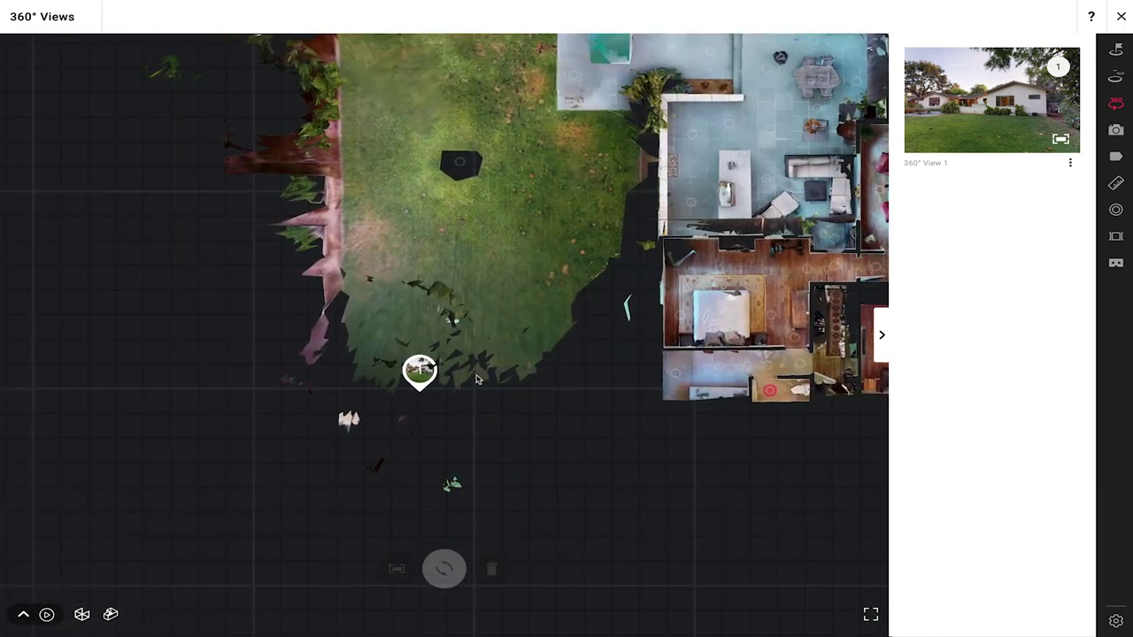
pyautogui.moveTo(421, 374)
pyautogui.mouseDown()
pyautogui.moveTo(354, 322)
pyautogui.moveTo(367, 338)
pyautogui.mouseUp()
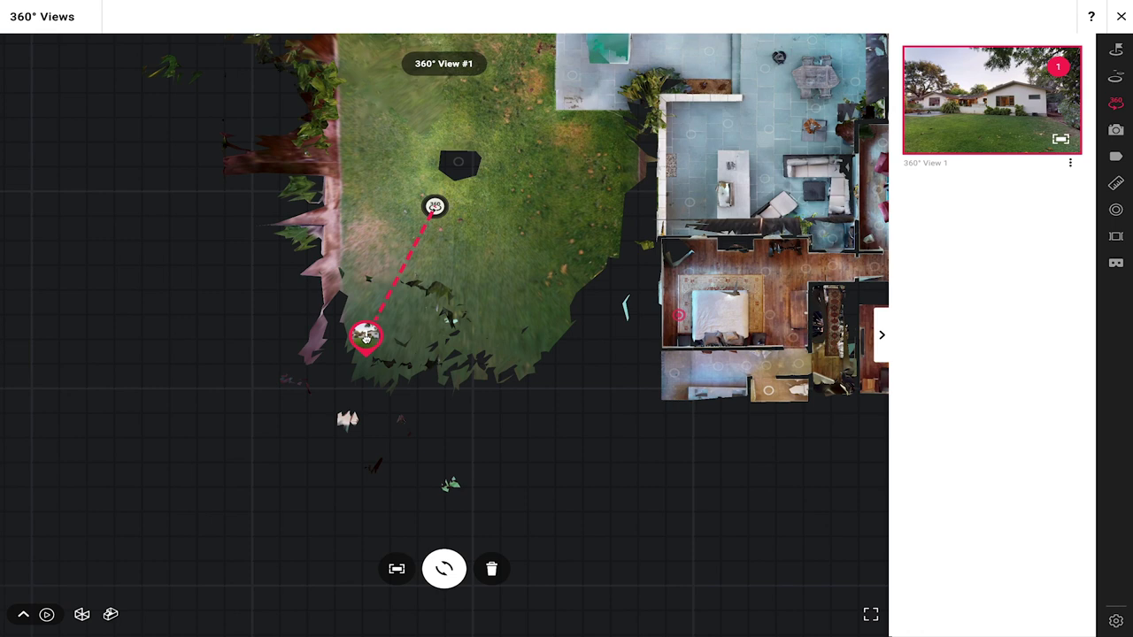
pyautogui.moveTo(366, 336); pyautogui.dragTo(365, 336)
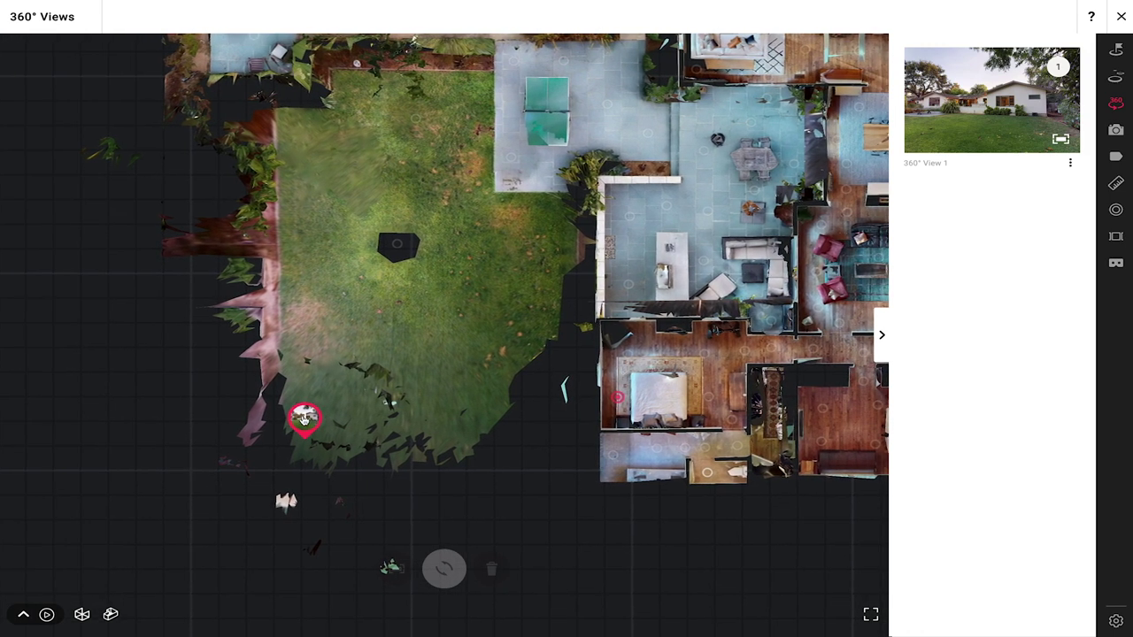
pyautogui.moveTo(304, 417)
pyautogui.mouseDown()
pyautogui.moveTo(375, 395)
pyautogui.moveTo(513, 392)
pyautogui.moveTo(491, 399)
pyautogui.moveTo(488, 430)
pyautogui.moveTo(498, 390)
pyautogui.moveTo(499, 438)
pyautogui.moveTo(493, 395)
pyautogui.moveTo(270, 426)
pyautogui.moveTo(287, 426)
pyautogui.mouseUp()
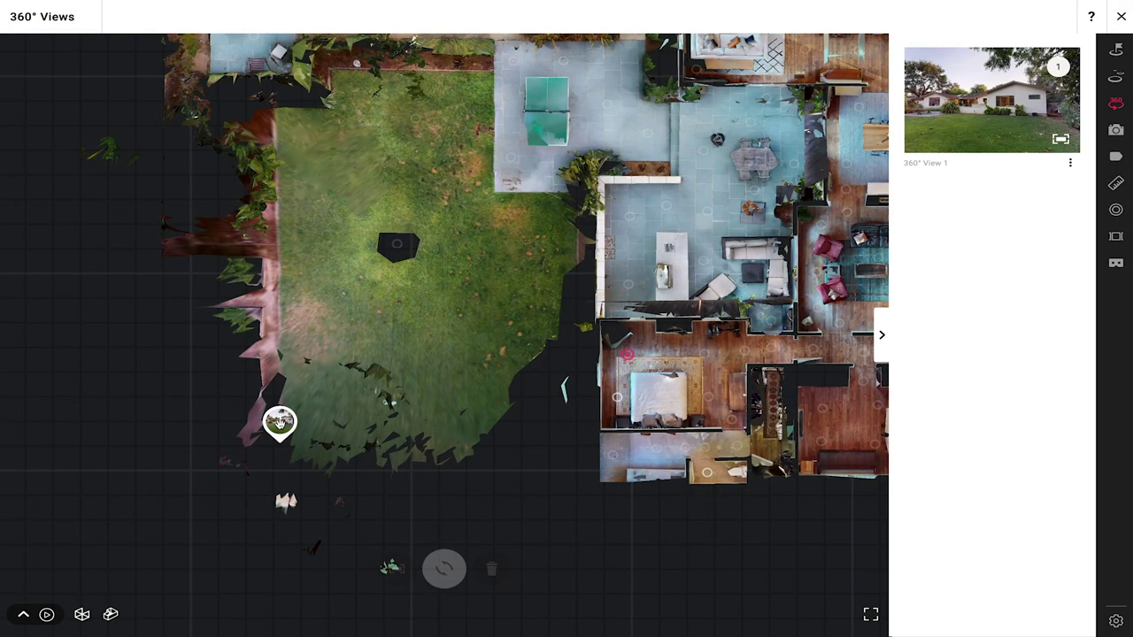
# Rotate 360° View 1 to align its image with the surrounding floor plan.
pyautogui.click(280, 424)
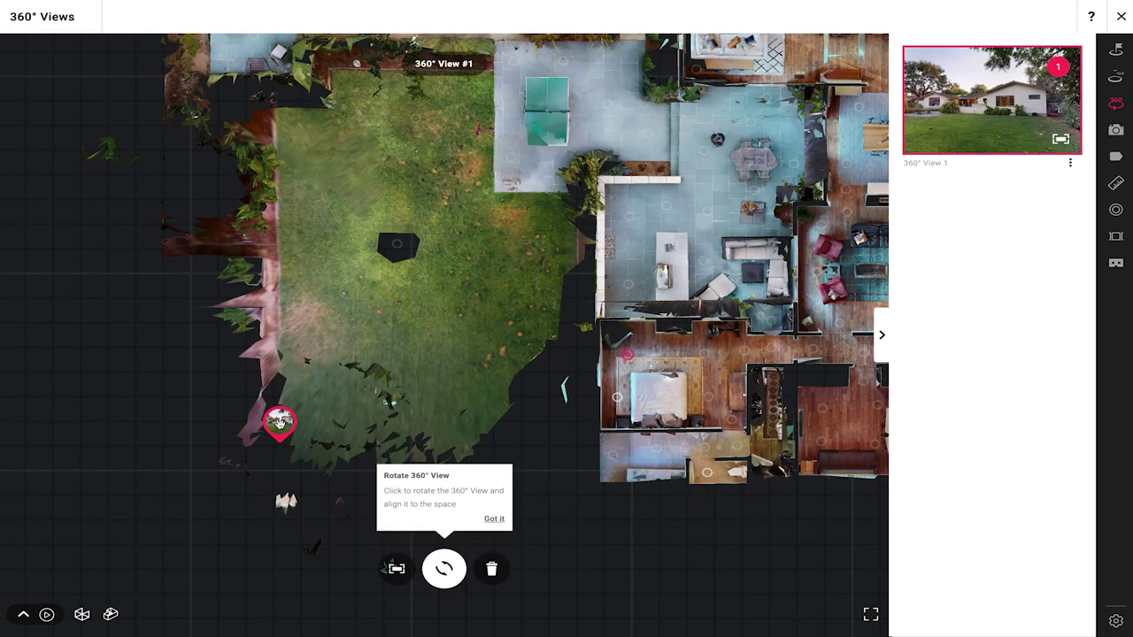
pyautogui.click(444, 575)
pyautogui.click(445, 571)
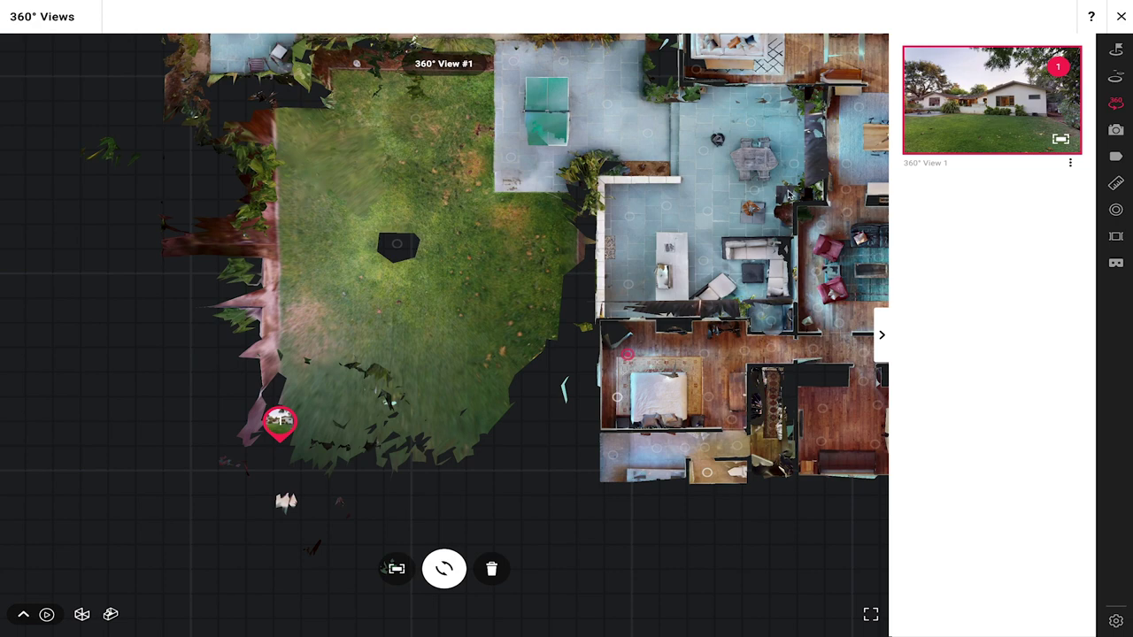
pyautogui.click(445, 571)
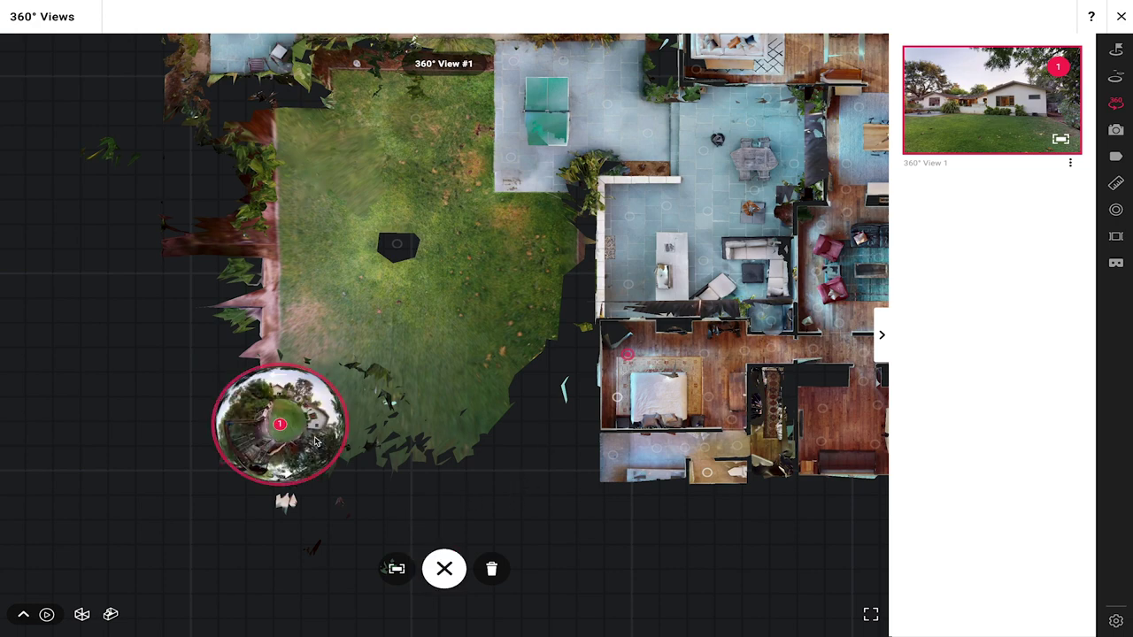
pyautogui.scroll(5, 301, 434)
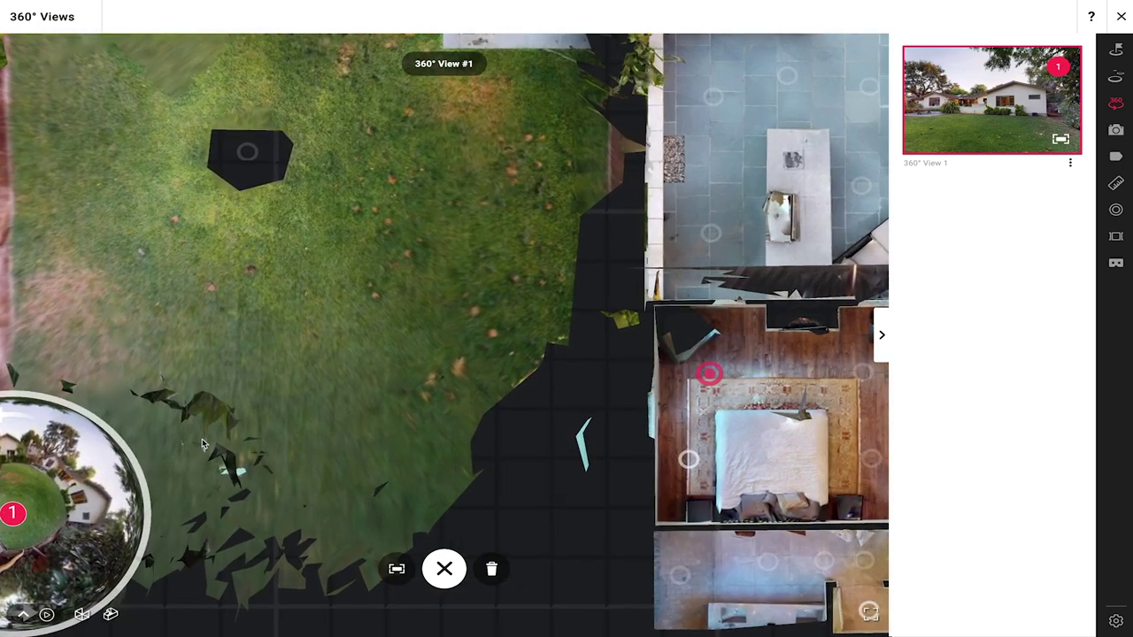
pyautogui.moveTo(202, 445); pyautogui.dragTo(584, 239)
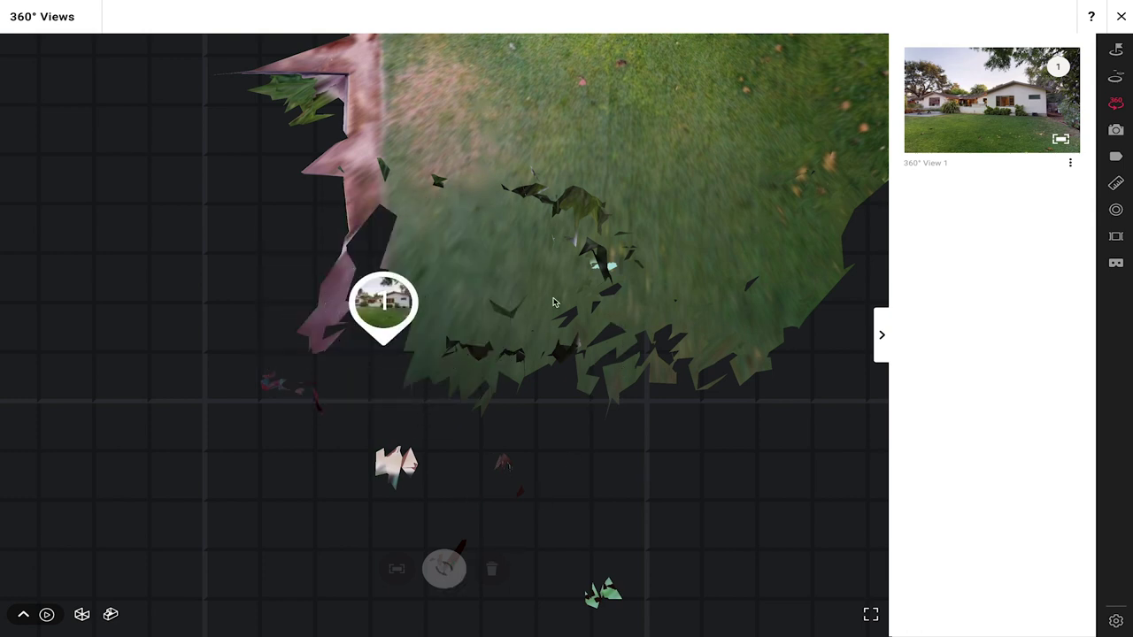
# Enter the model at the scan point in the middle of the lawn and face the play structure.
pyautogui.scroll(-5, 628, 321)
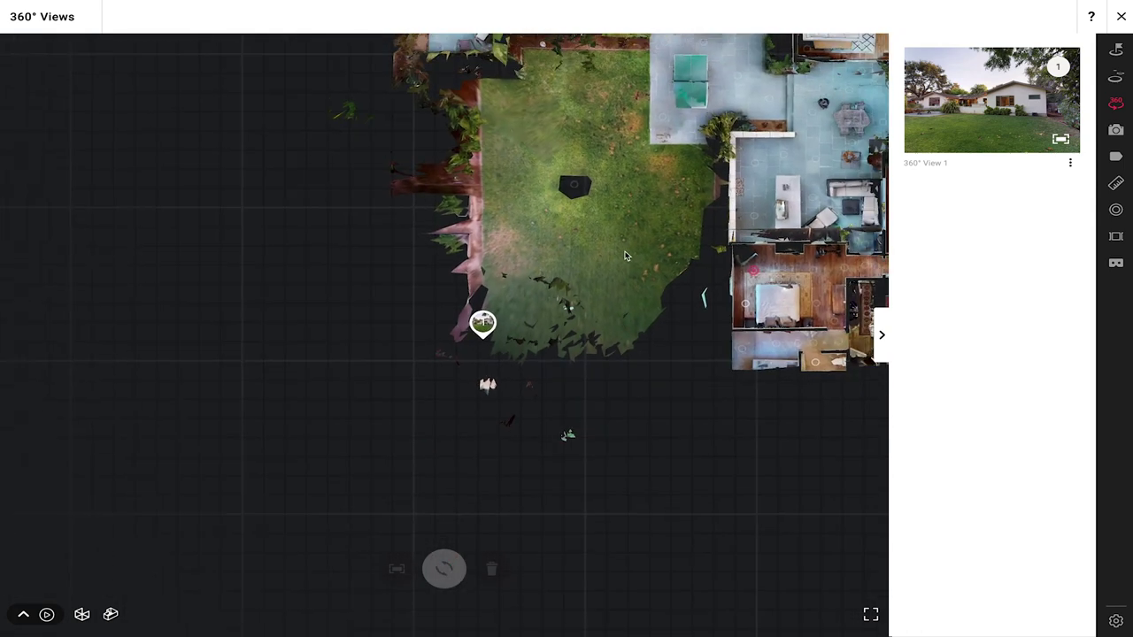
pyautogui.moveTo(549, 293); pyautogui.dragTo(412, 354)
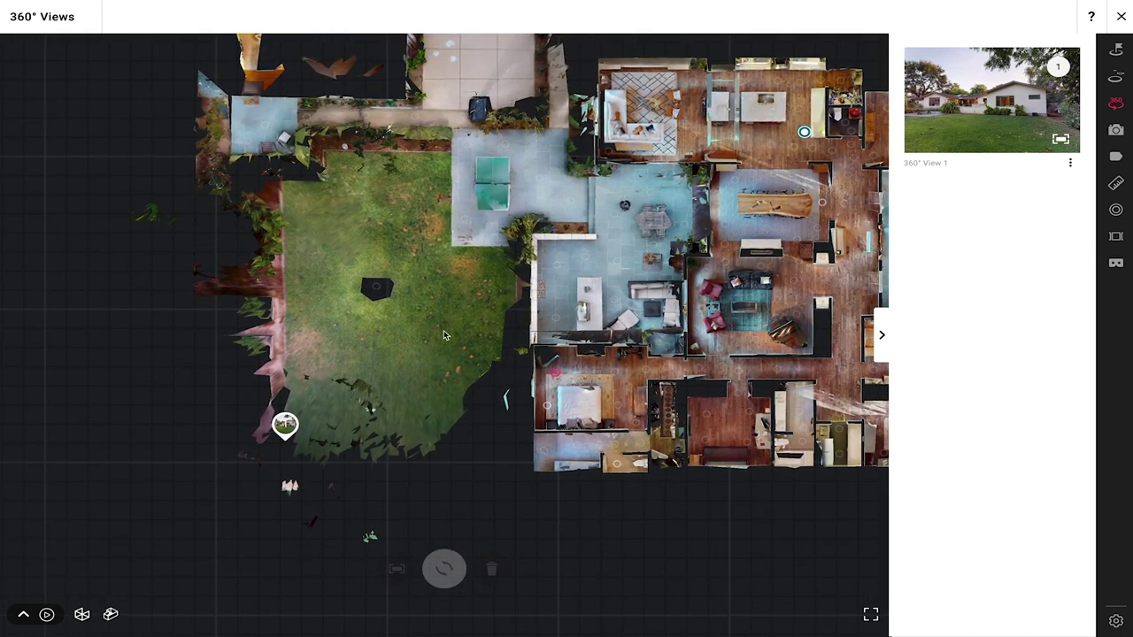
pyautogui.click(394, 295)
pyautogui.click(216, 349)
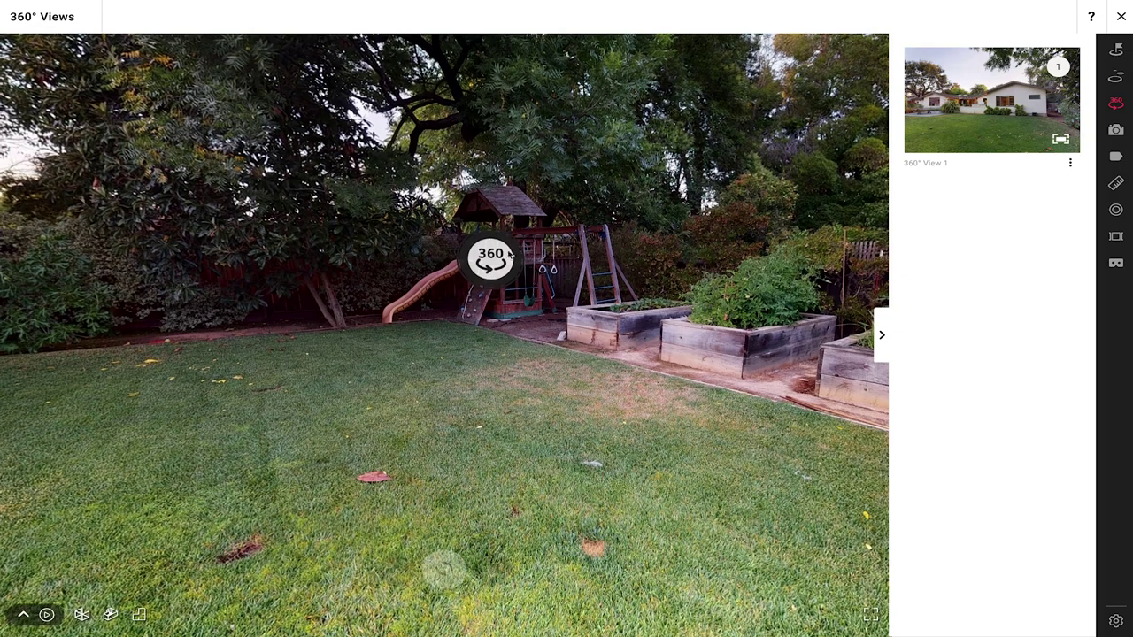
# Go into 360° View 1 through its marker by the play structure, and return to the lawn scan point.
pyautogui.moveTo(485, 266)
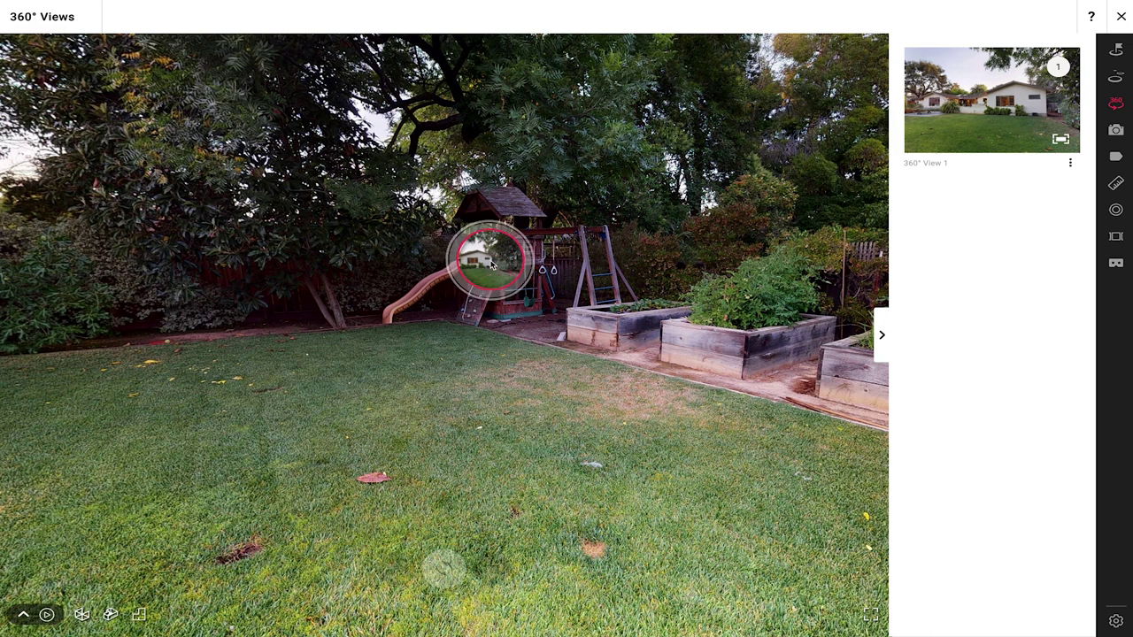
pyautogui.click(491, 261)
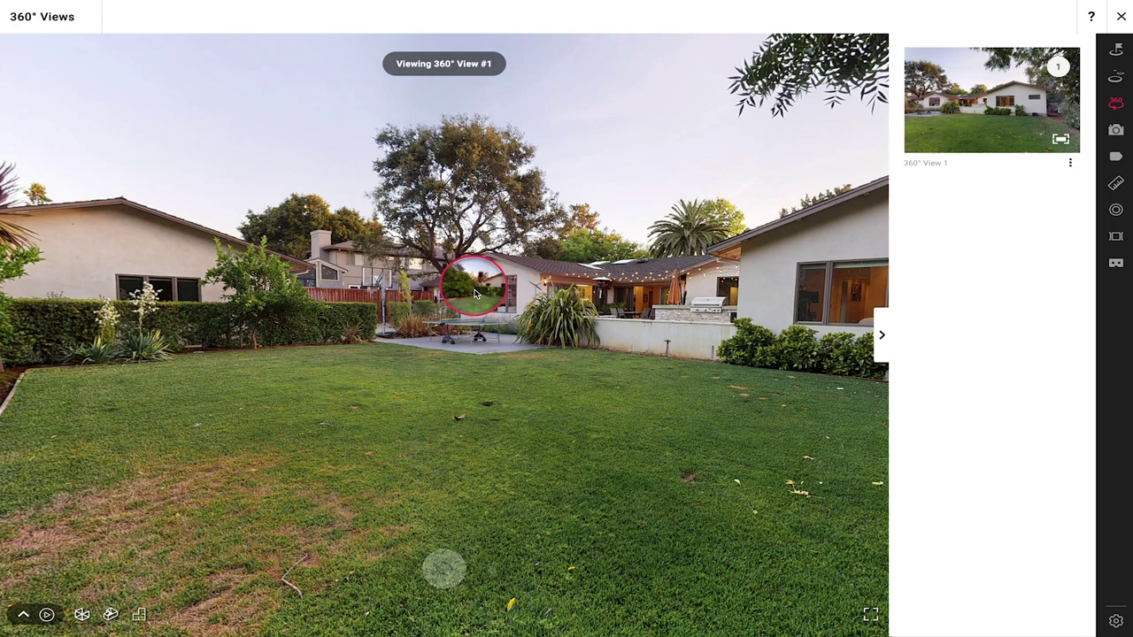
pyautogui.click(475, 293)
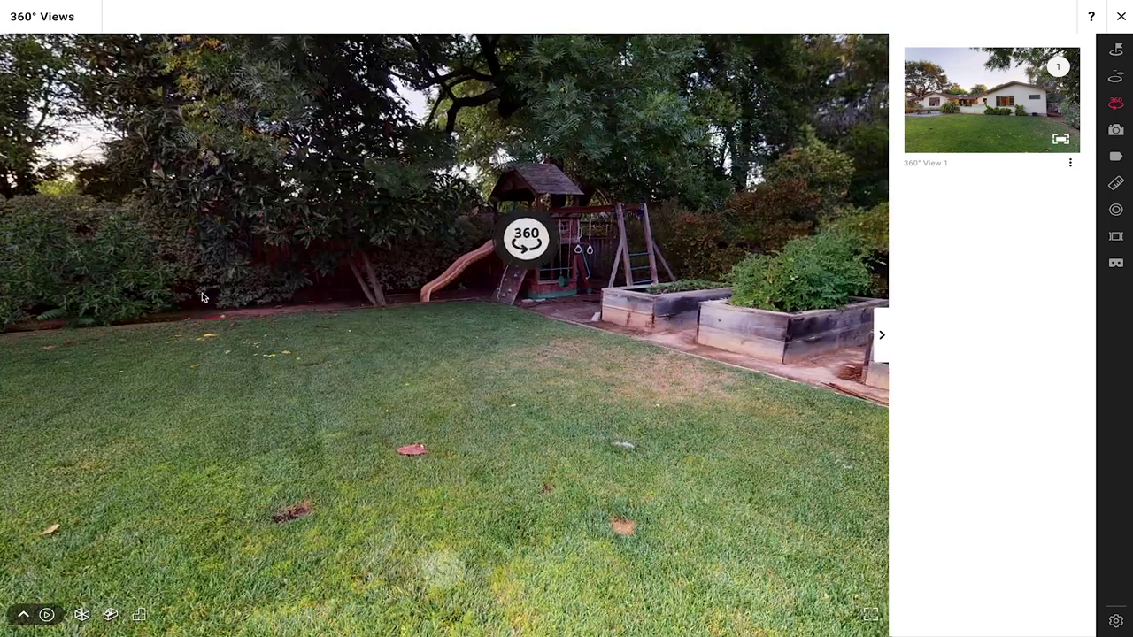
pyautogui.moveTo(526, 238); pyautogui.dragTo(468, 278)
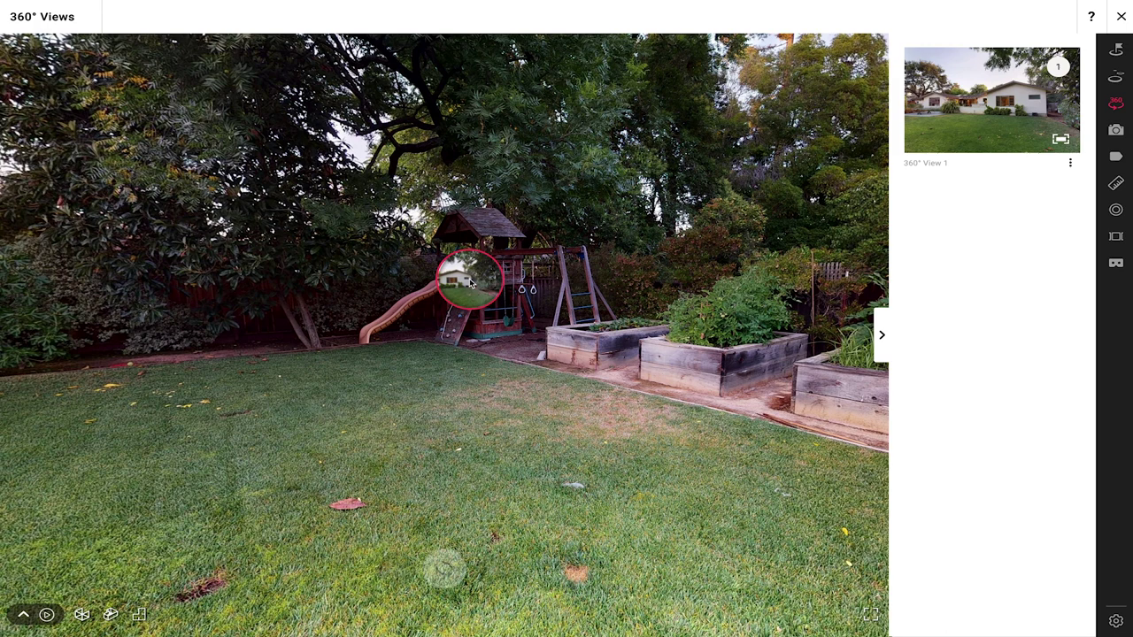
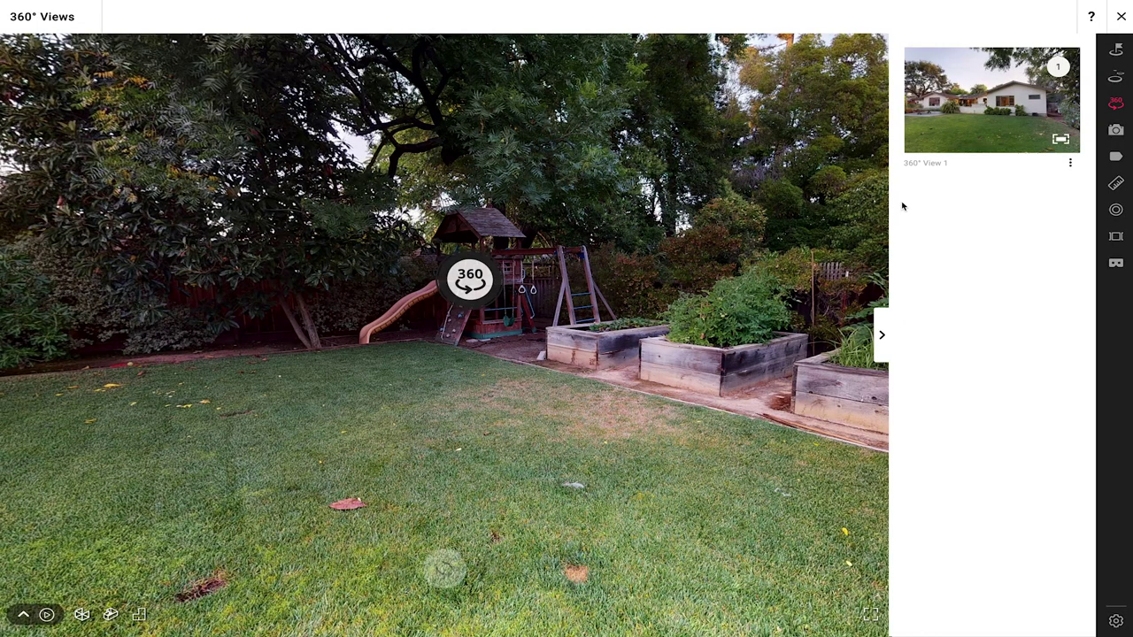
# Switch to the Photos tool and frame a closer 2D shot of the rear of the house from the lawn.
pyautogui.click(1117, 131)
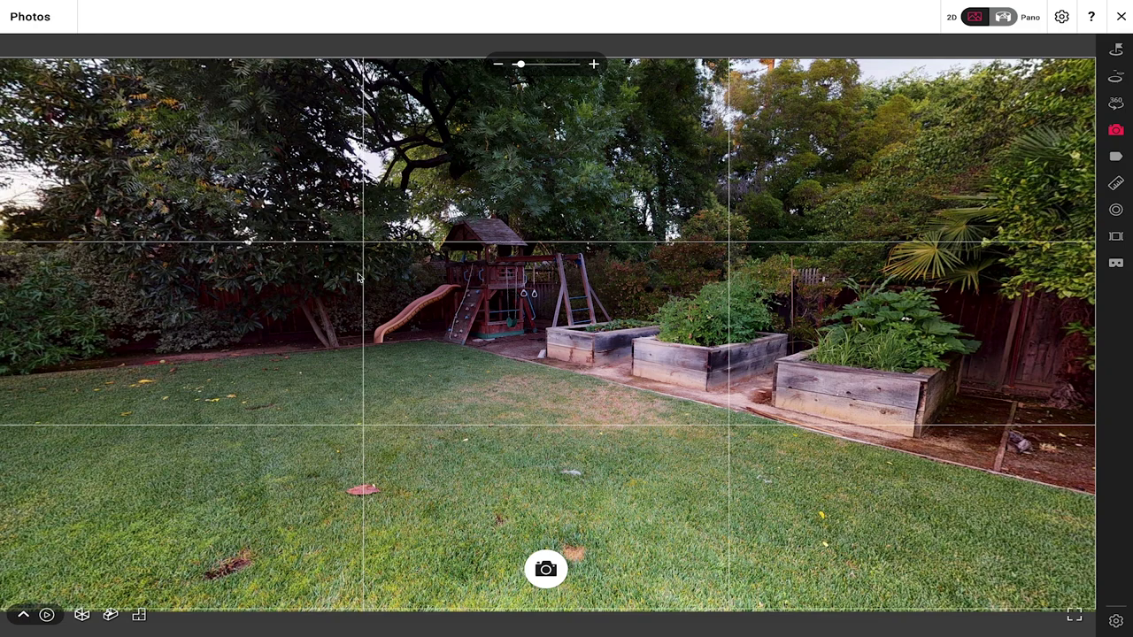
pyautogui.moveTo(605, 308); pyautogui.dragTo(576, 361)
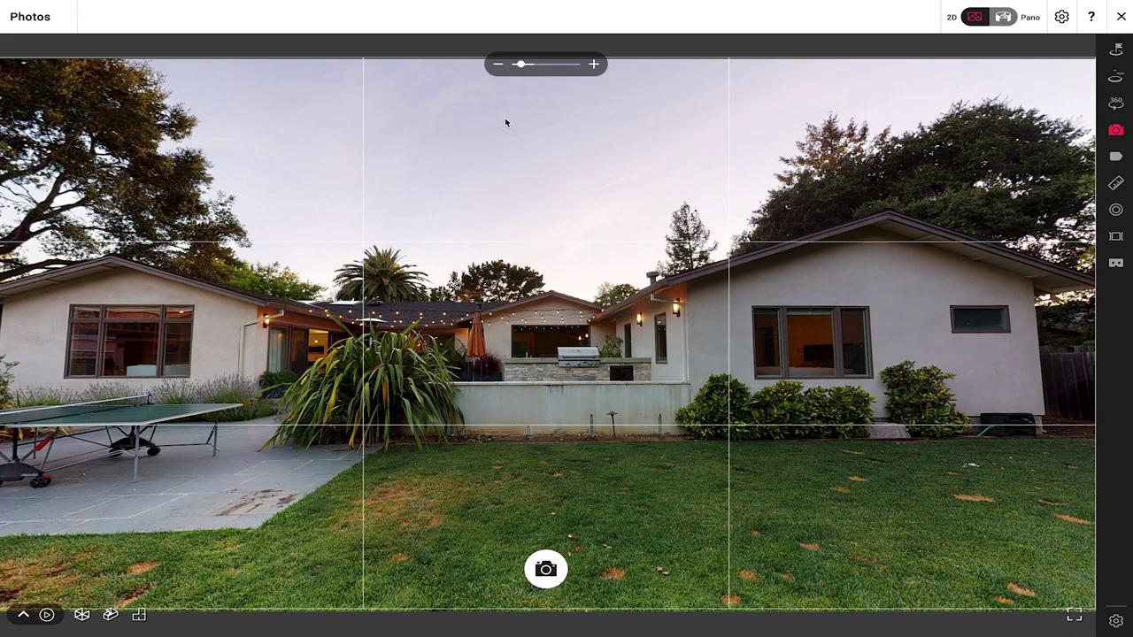
pyautogui.click(596, 66)
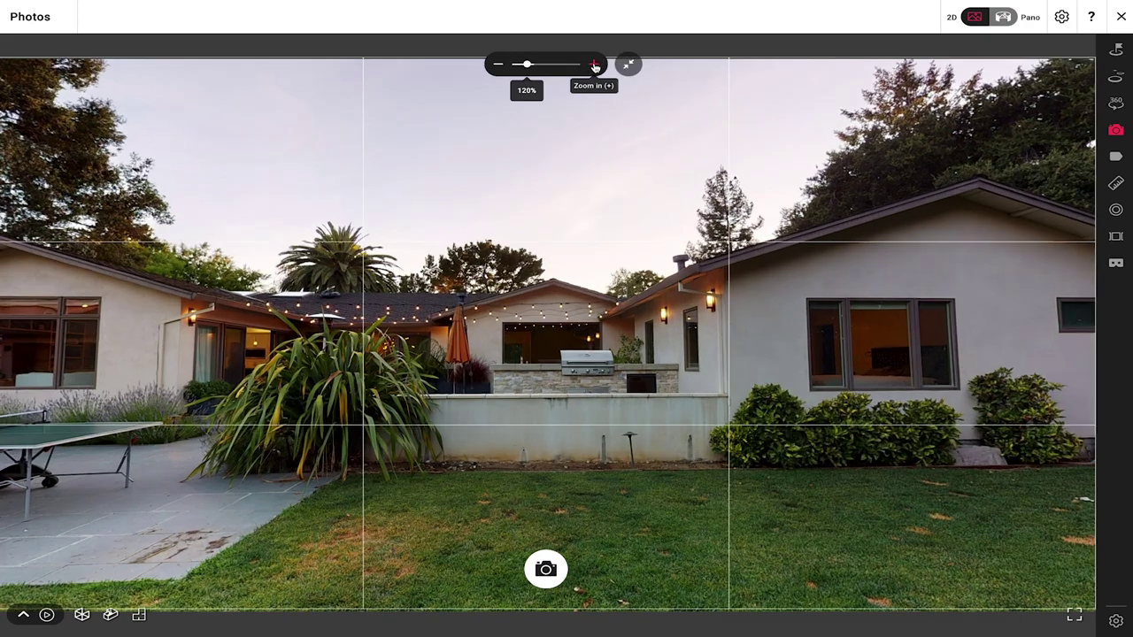
pyautogui.click(596, 65)
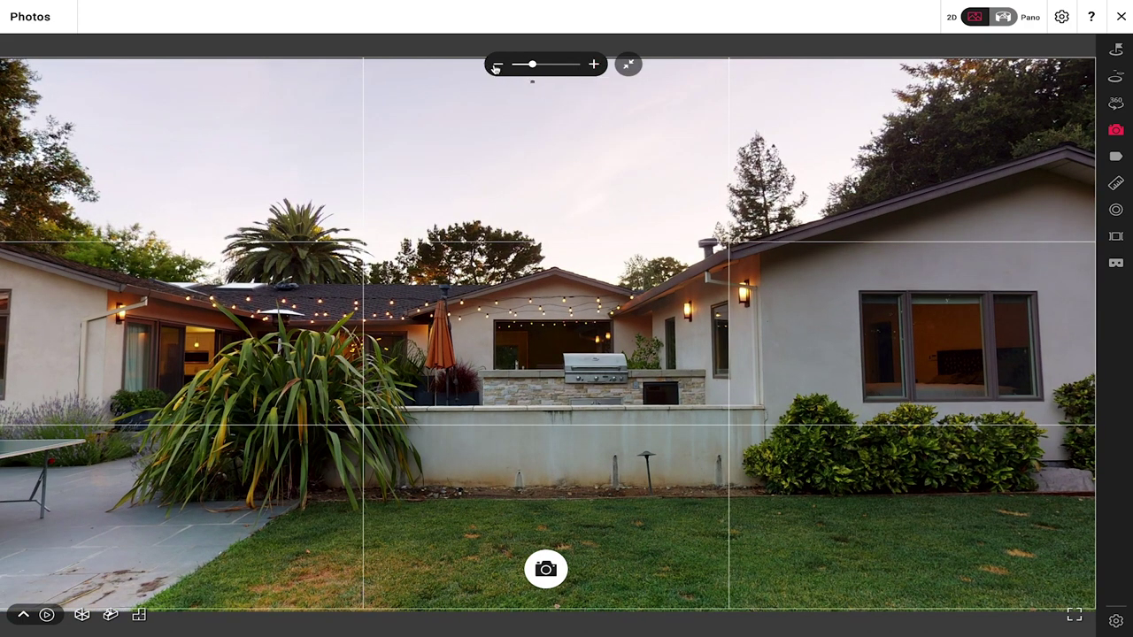
# Try the photo zoom range from 70% to 300%, and set the zoom to 178%.
pyautogui.click(497, 67)
pyautogui.click(497, 67)
pyautogui.click(497, 68)
pyautogui.scroll(-1, 537, 104)
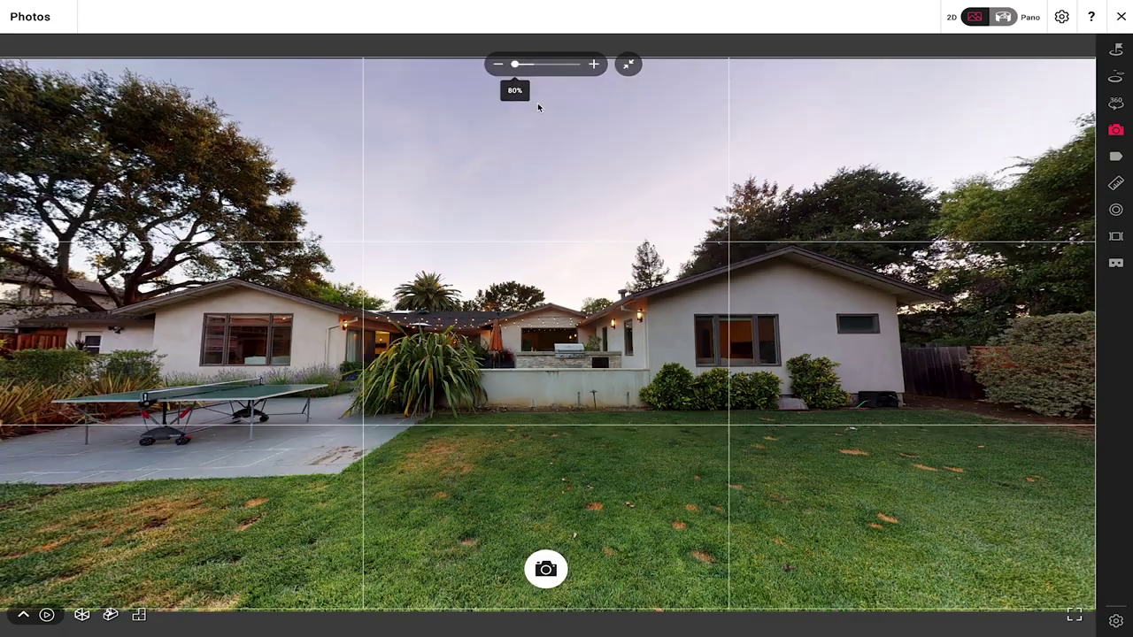
pyautogui.scroll(-2, 537, 107)
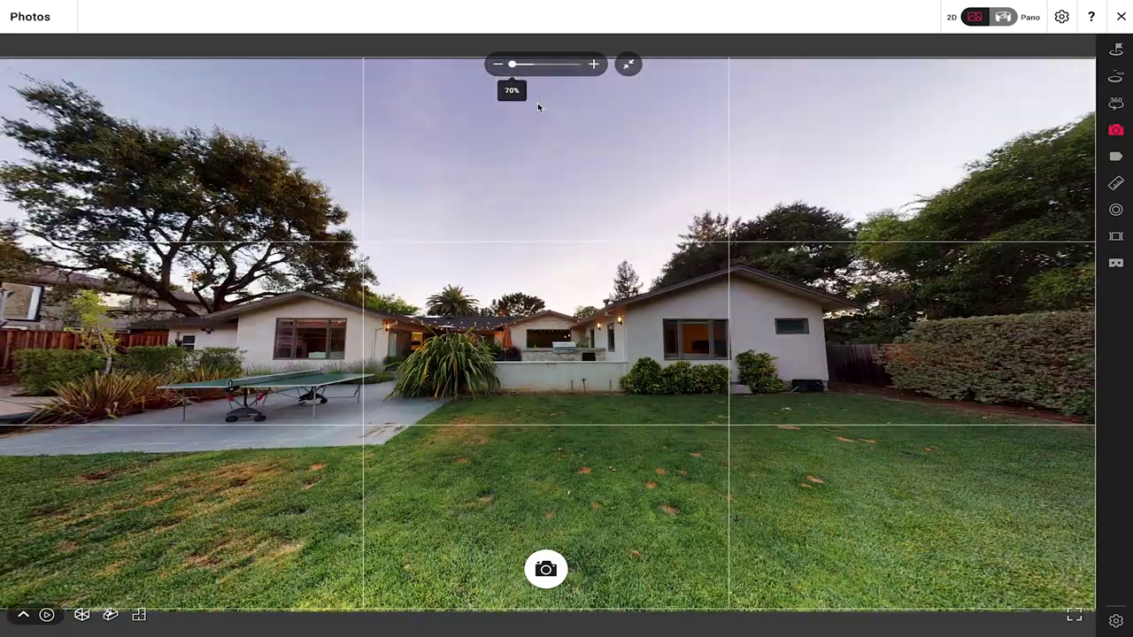
pyautogui.click(531, 65)
pyautogui.scroll(5, 529, 68)
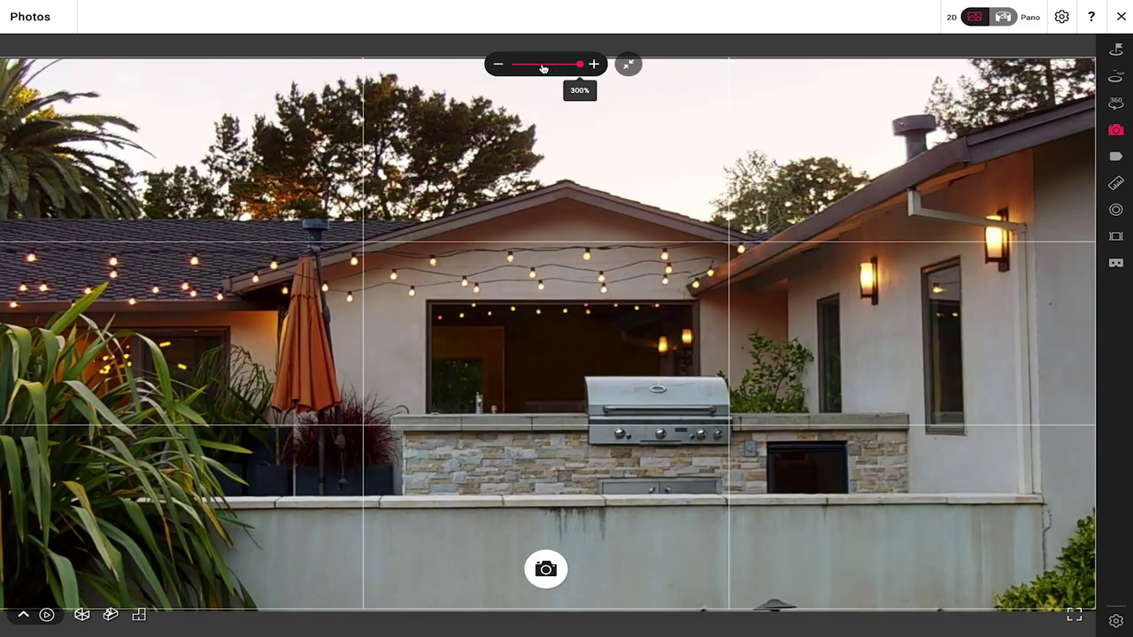
pyautogui.scroll(-4, 465, 69)
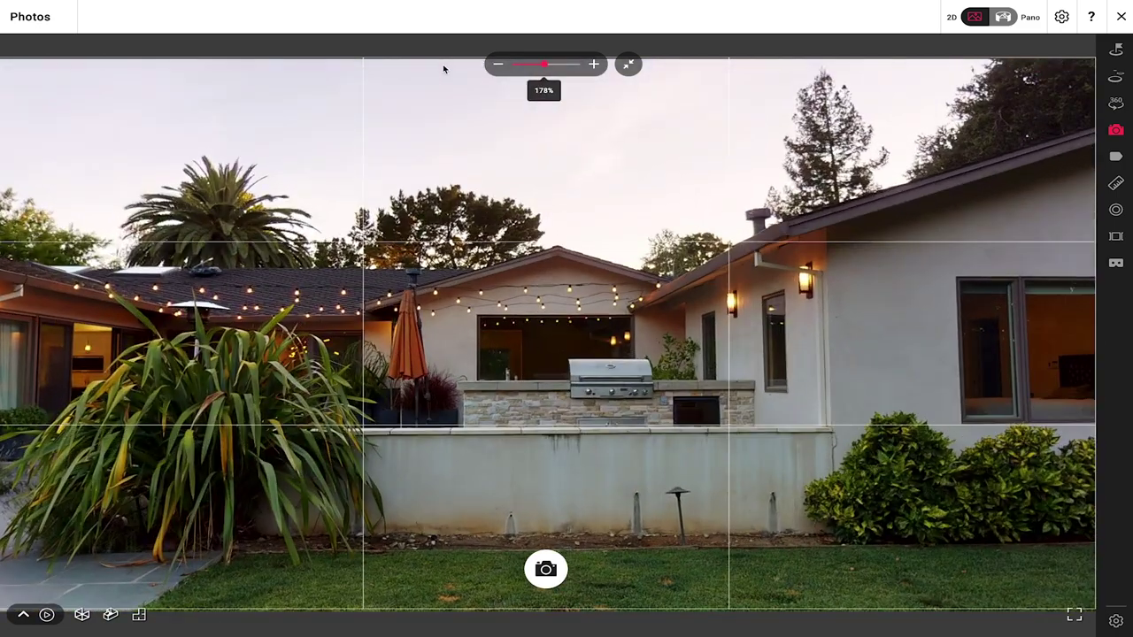
# Zoom the photo framing out and in again, and reset the zoom to its default level.
pyautogui.scroll(-1, 431, 70)
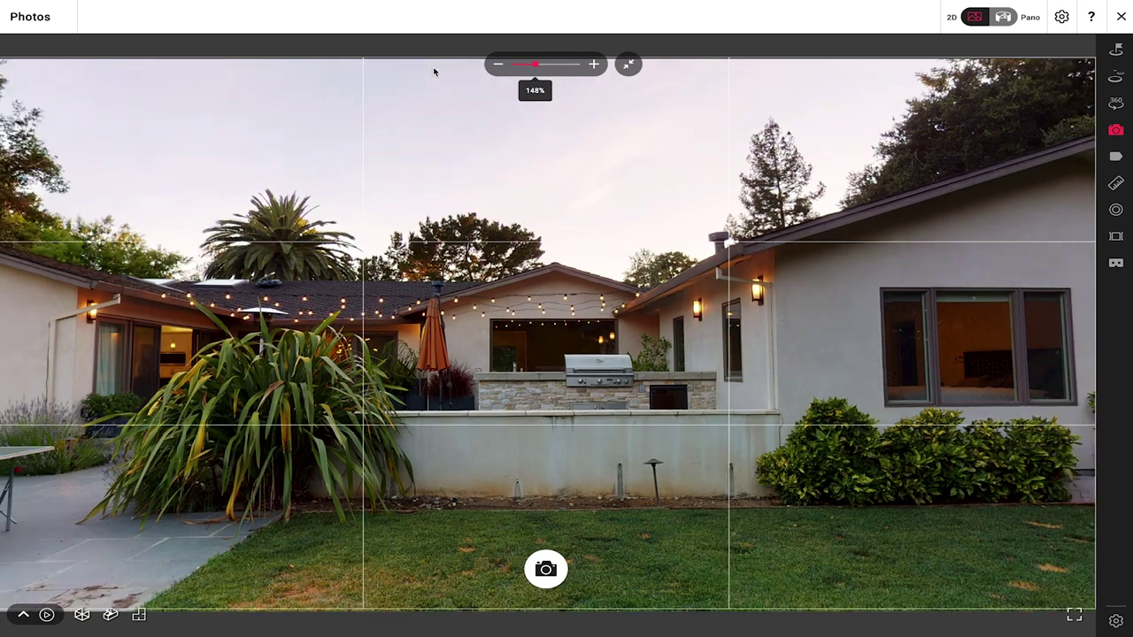
pyautogui.scroll(1, 431, 71)
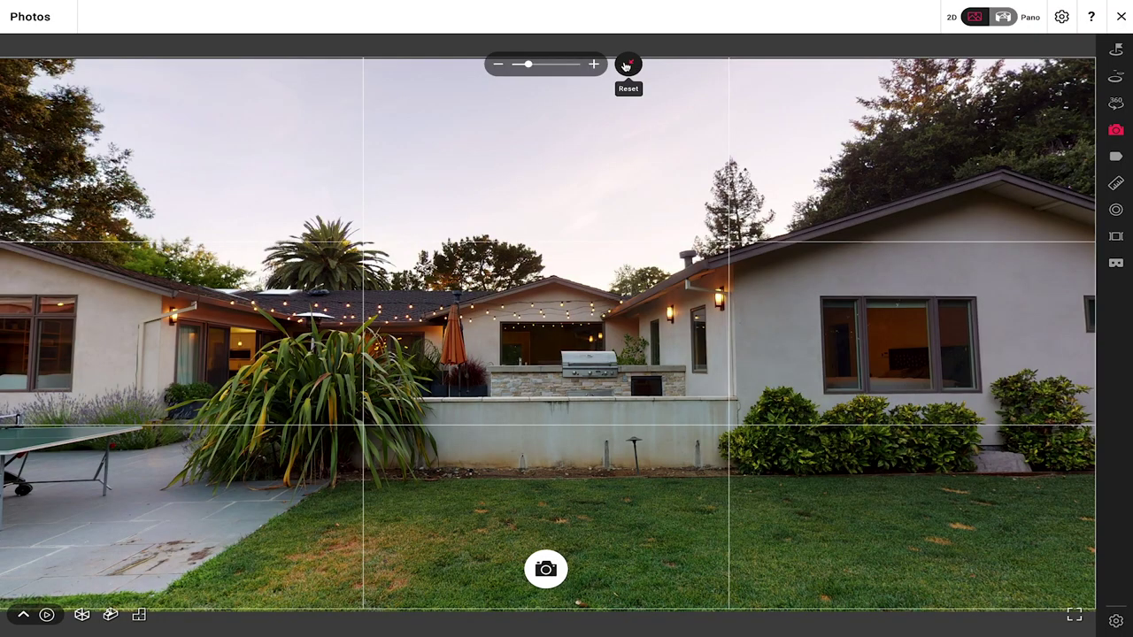
pyautogui.click(628, 64)
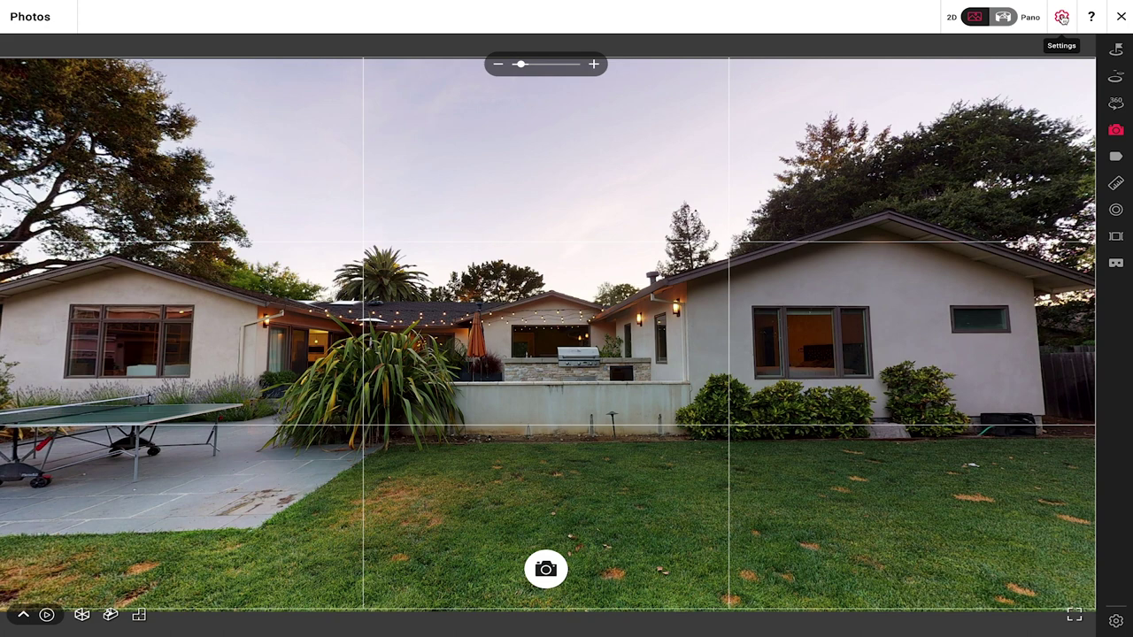
# Turn the 2D photo grid off and back on in the photo settings, and close the settings.
pyautogui.click(1063, 18)
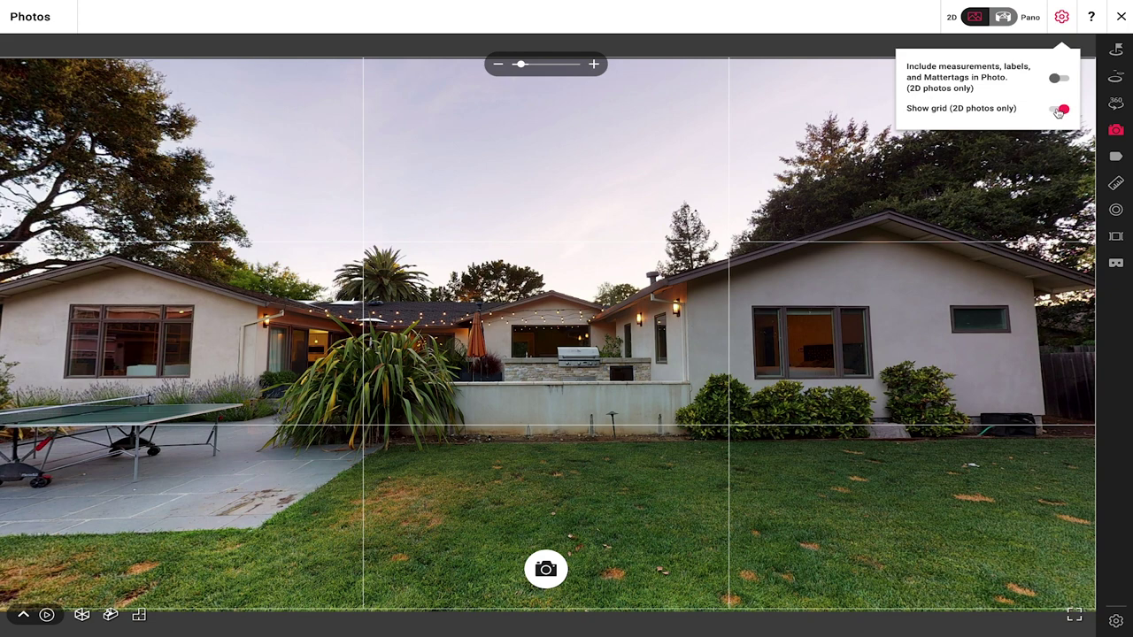
pyautogui.click(1058, 110)
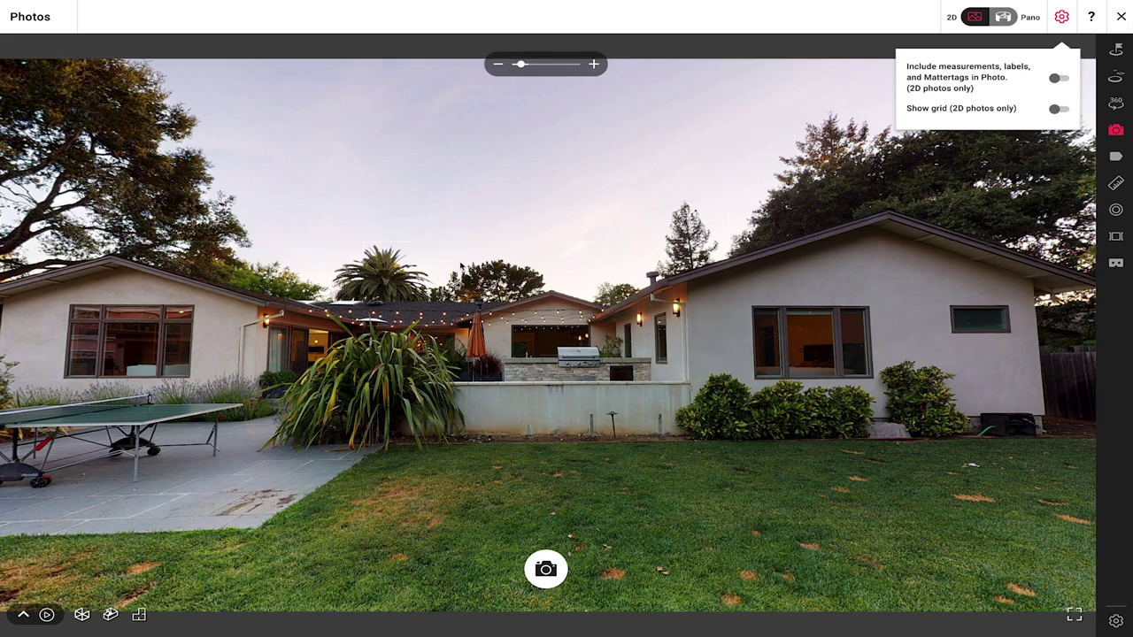
pyautogui.click(1059, 110)
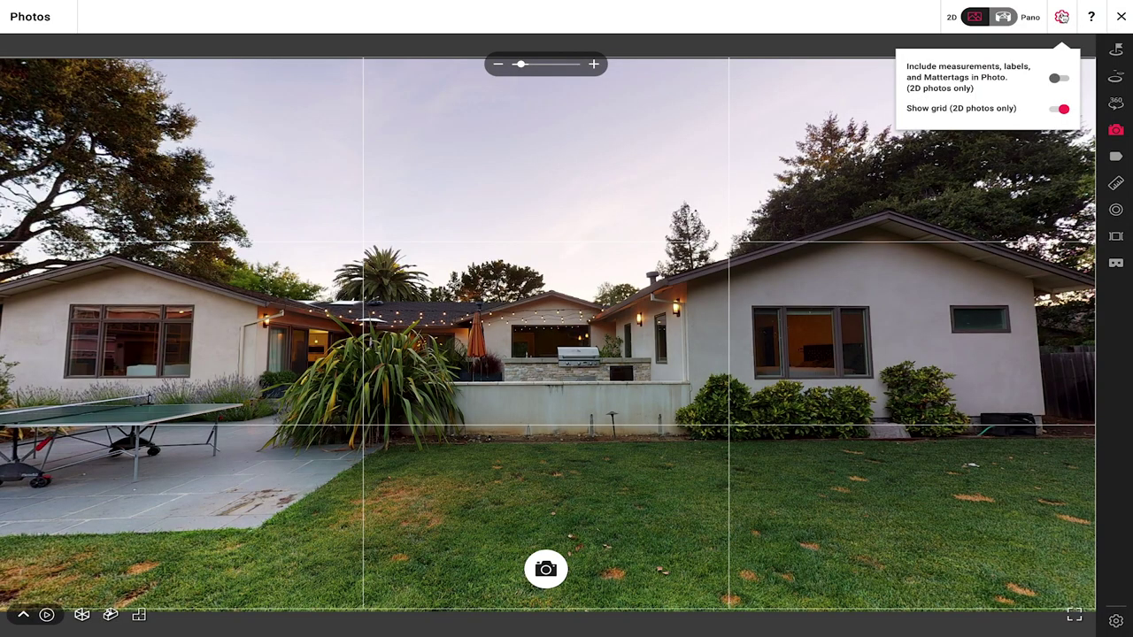
pyautogui.click(1061, 16)
# Walk from the lawn past the ping-pong table to the patio, and frame the patio heater and outdoor dining table.
pyautogui.moveTo(480, 352); pyautogui.dragTo(598, 330)
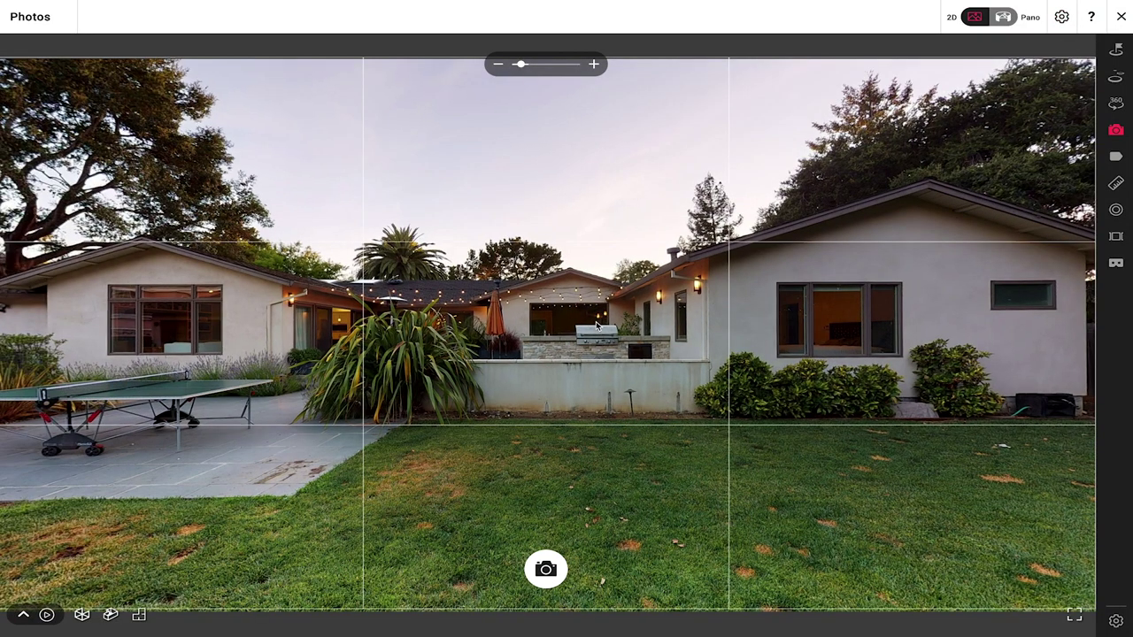
pyautogui.moveTo(556, 343); pyautogui.dragTo(646, 303)
pyautogui.click(577, 299)
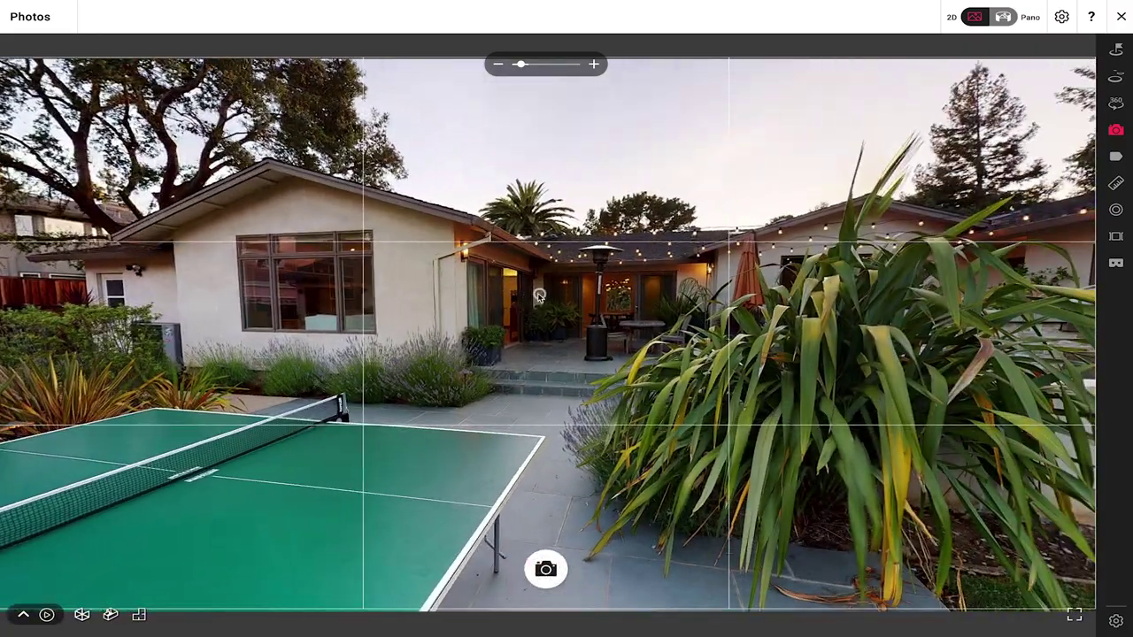
pyautogui.click(539, 295)
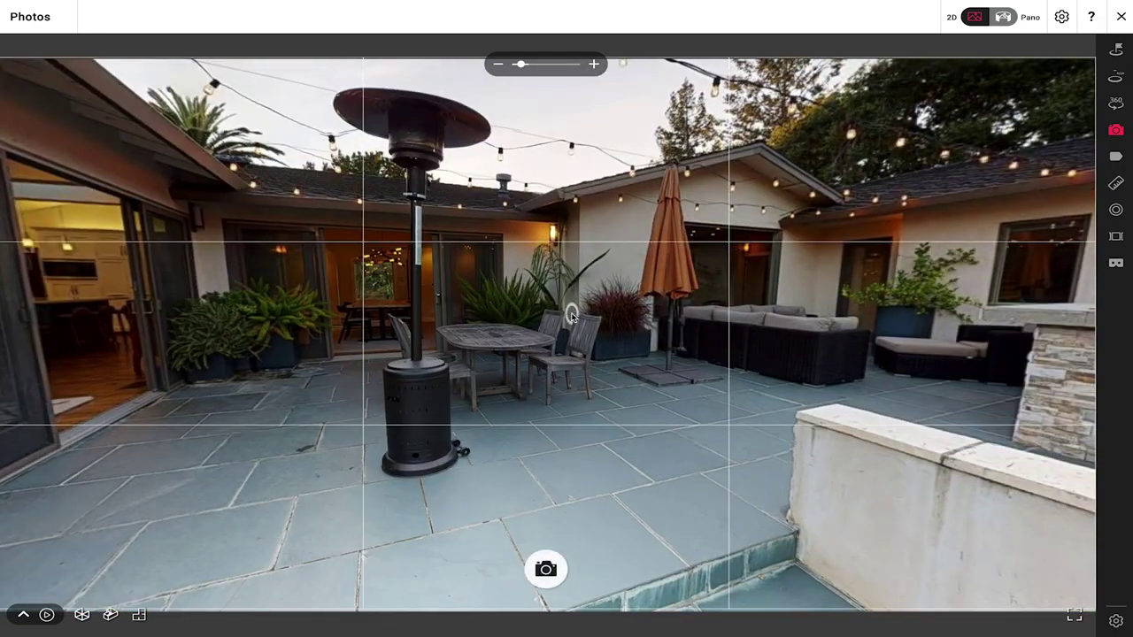
pyautogui.click(572, 311)
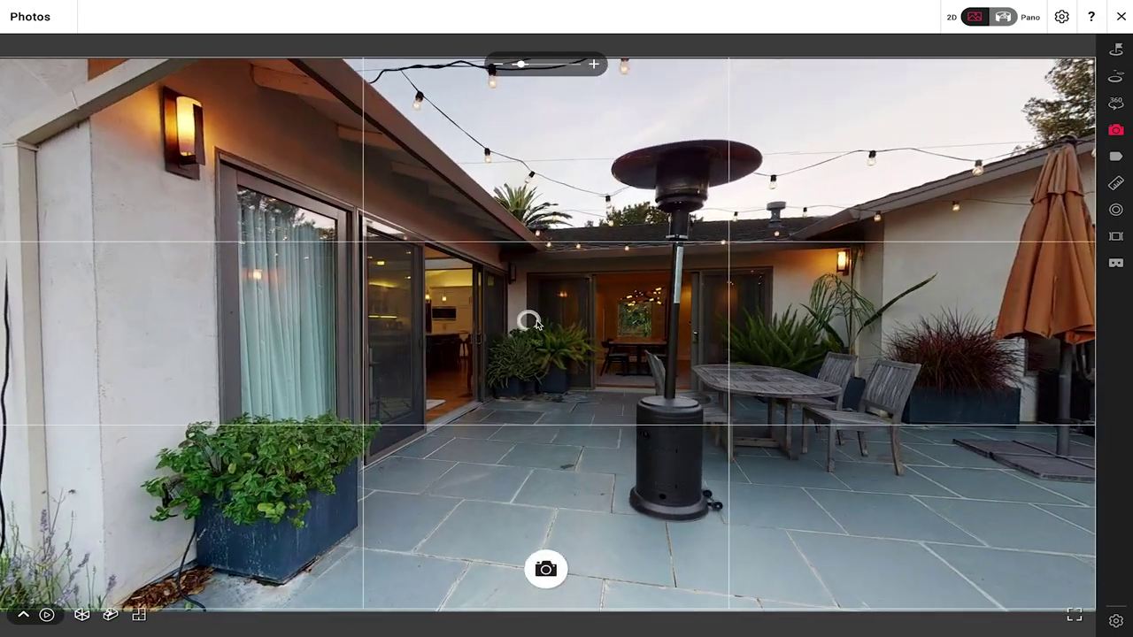
pyautogui.click(611, 303)
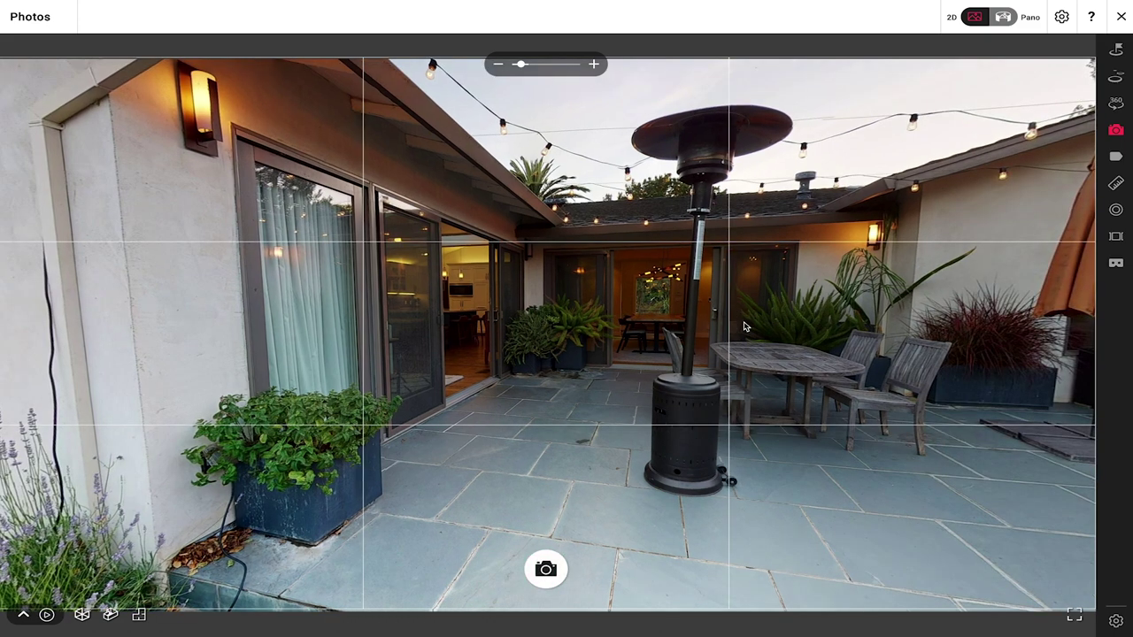
# Frame the house from outside in dollhouse and floor plan views, and re-enter at the lawn scan point.
pyautogui.scroll(-3, 744, 326)
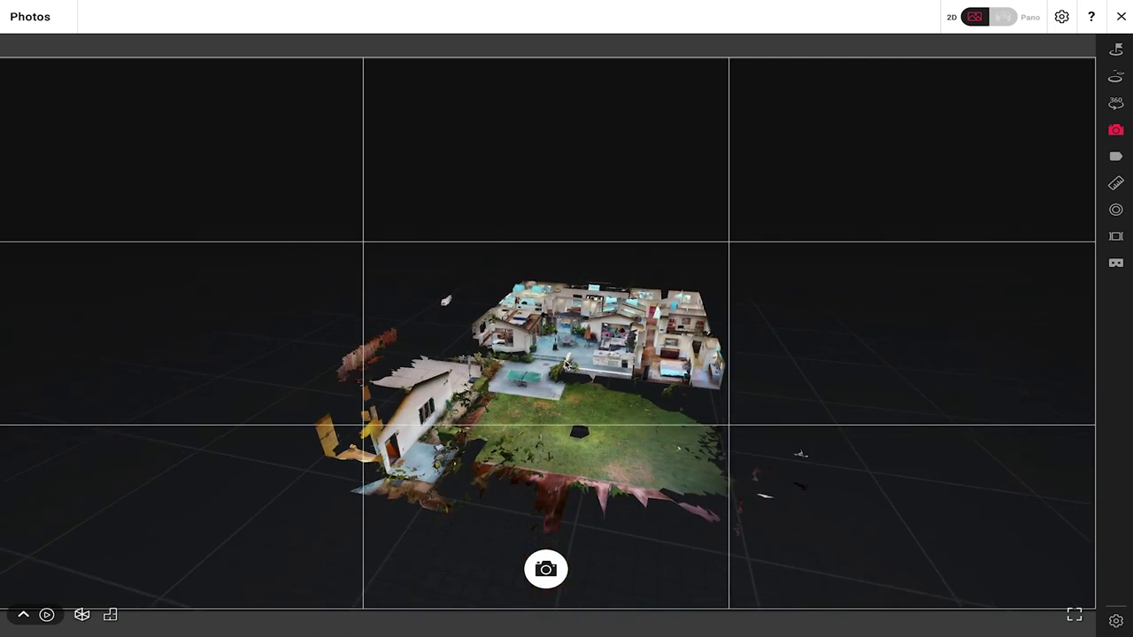
pyautogui.moveTo(566, 365); pyautogui.dragTo(504, 387)
pyautogui.moveTo(627, 372); pyautogui.dragTo(571, 194)
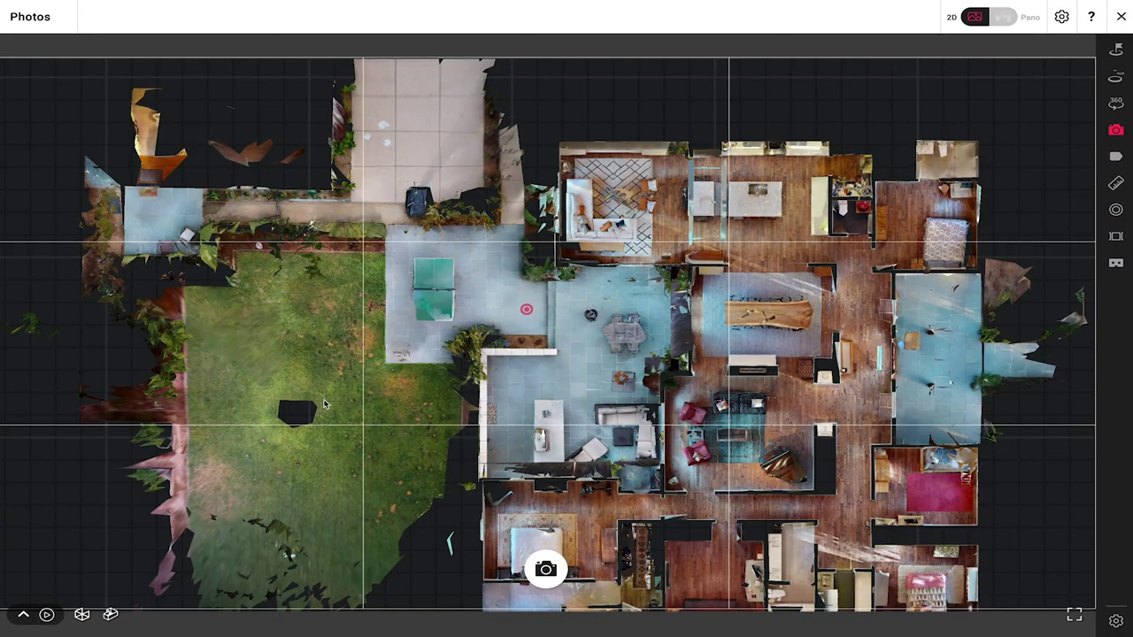
pyautogui.click(337, 437)
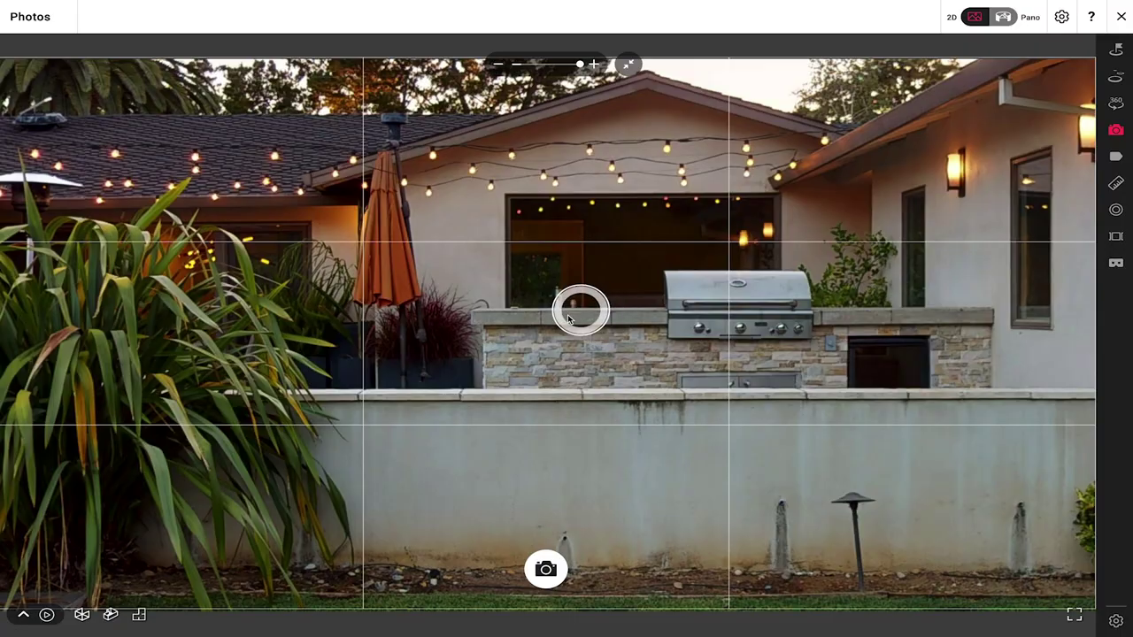
# Try close-up framings of the outdoor grill and stone counter from the lawn, and reset the photo zoom.
pyautogui.moveTo(581, 309)
pyautogui.mouseDown()
pyautogui.moveTo(481, 341)
pyautogui.moveTo(658, 328)
pyautogui.moveTo(561, 321)
pyautogui.moveTo(597, 321)
pyautogui.mouseUp()
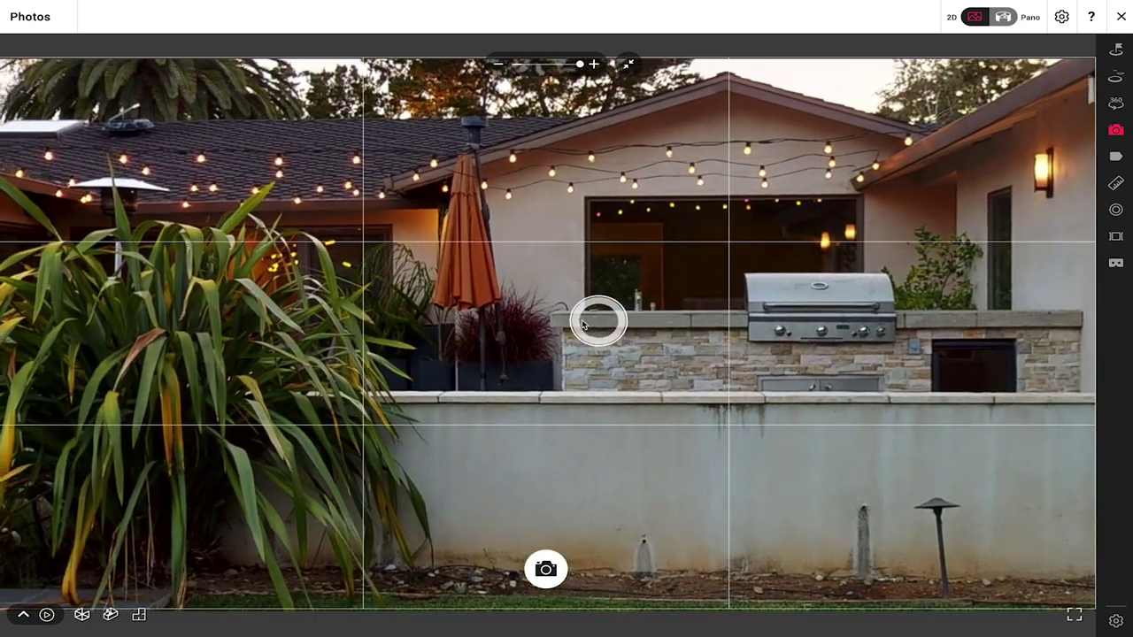
pyautogui.scroll(-3, 584, 324)
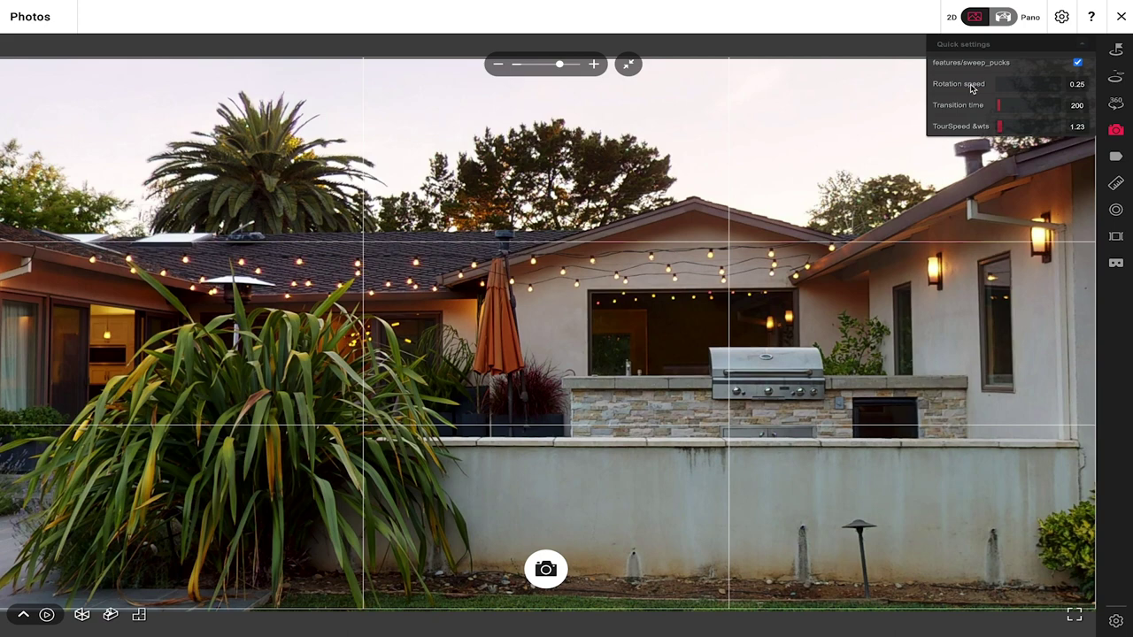
pyautogui.press('Escape')
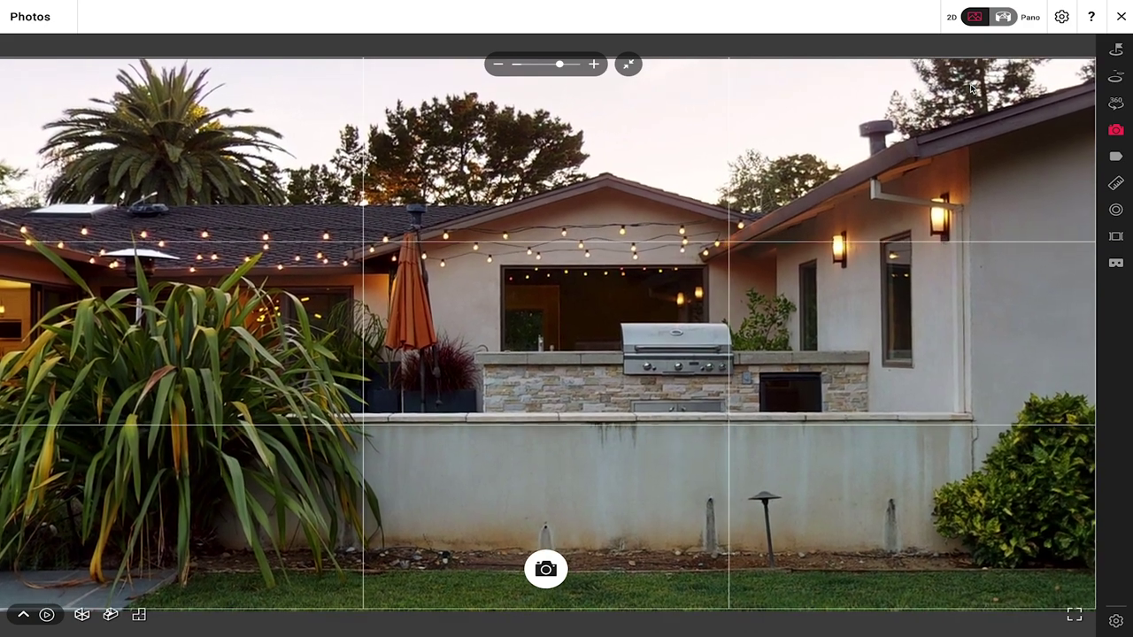
pyautogui.scroll(2, 634, 146)
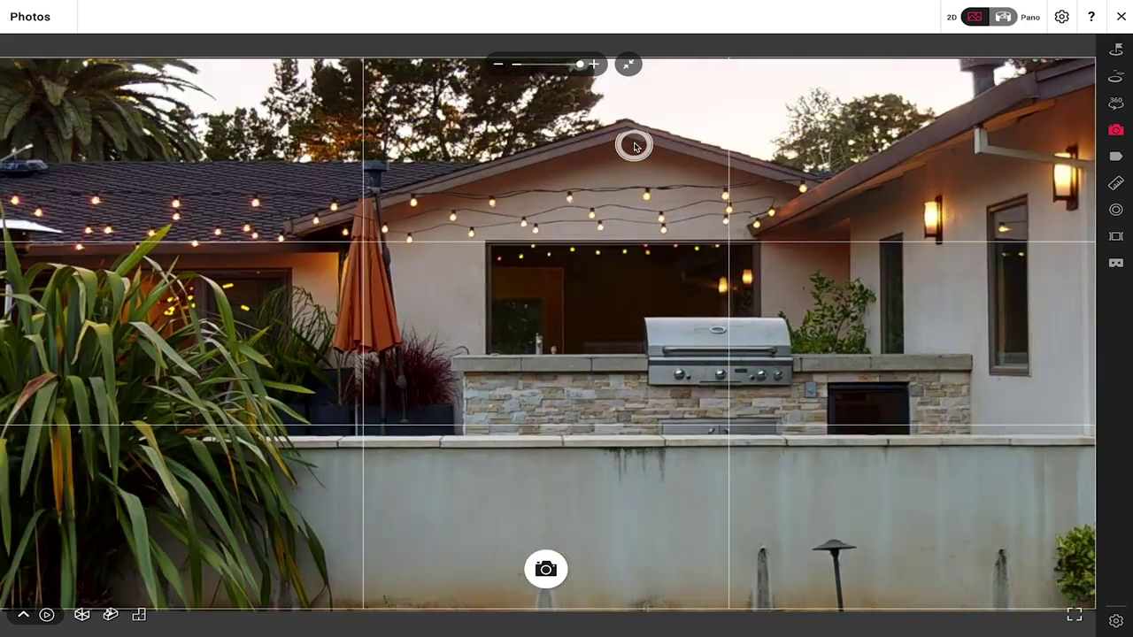
pyautogui.click(629, 67)
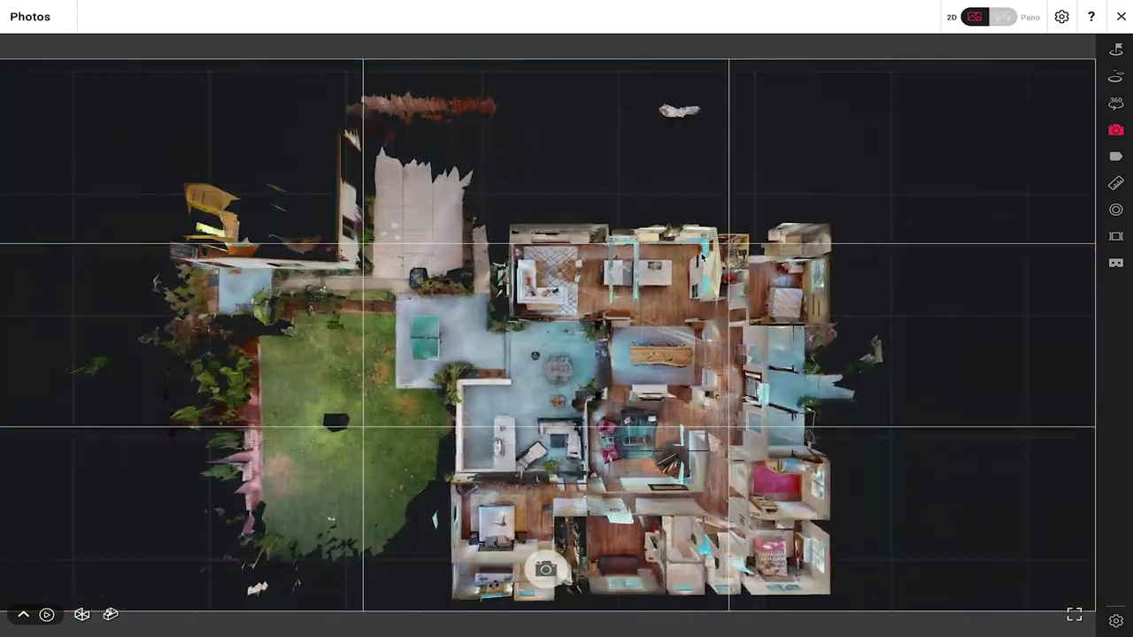
# Enter the living room with the white sectional sofa, and include measurements, labels and Mattertags in 2D photos.
pyautogui.click(701, 257)
pyautogui.moveTo(293, 344); pyautogui.dragTo(826, 178)
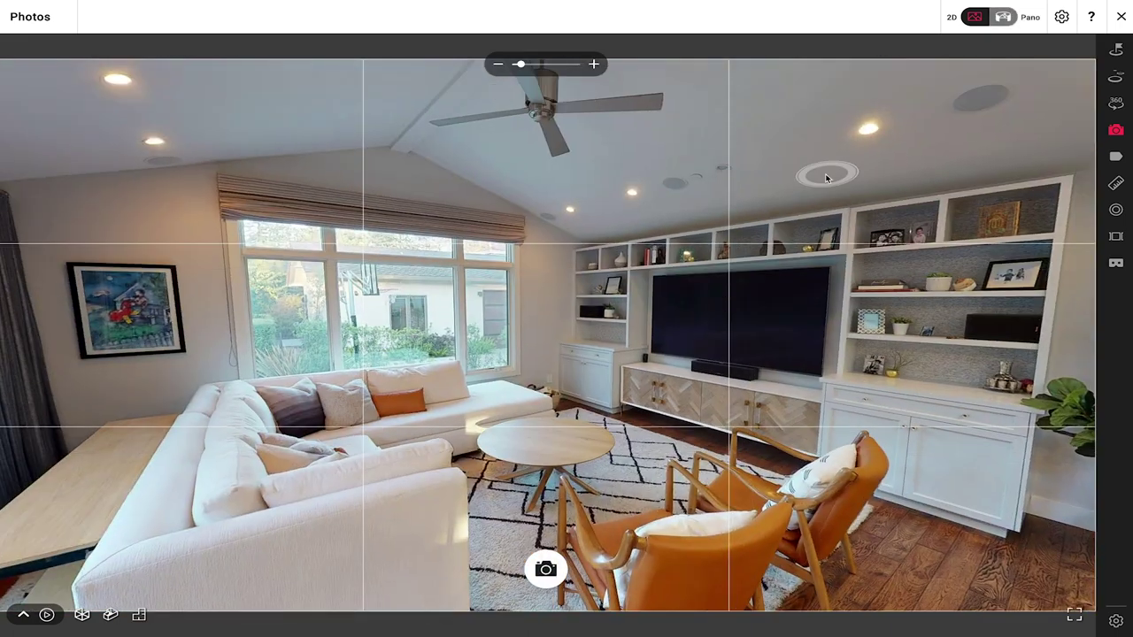
pyautogui.click(1062, 18)
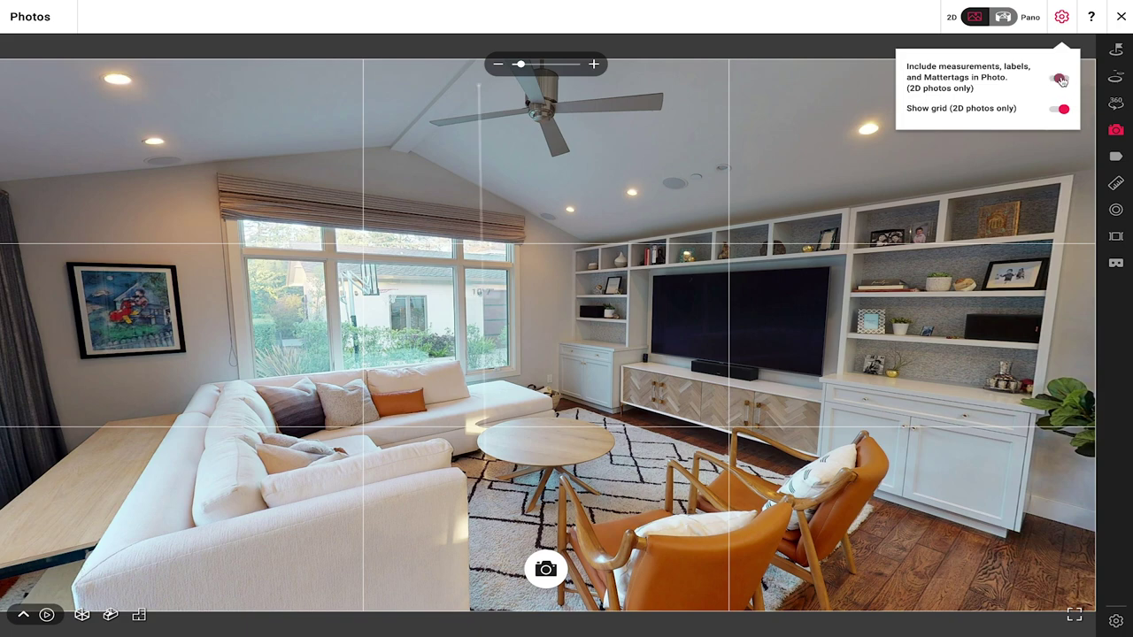
pyautogui.click(1065, 19)
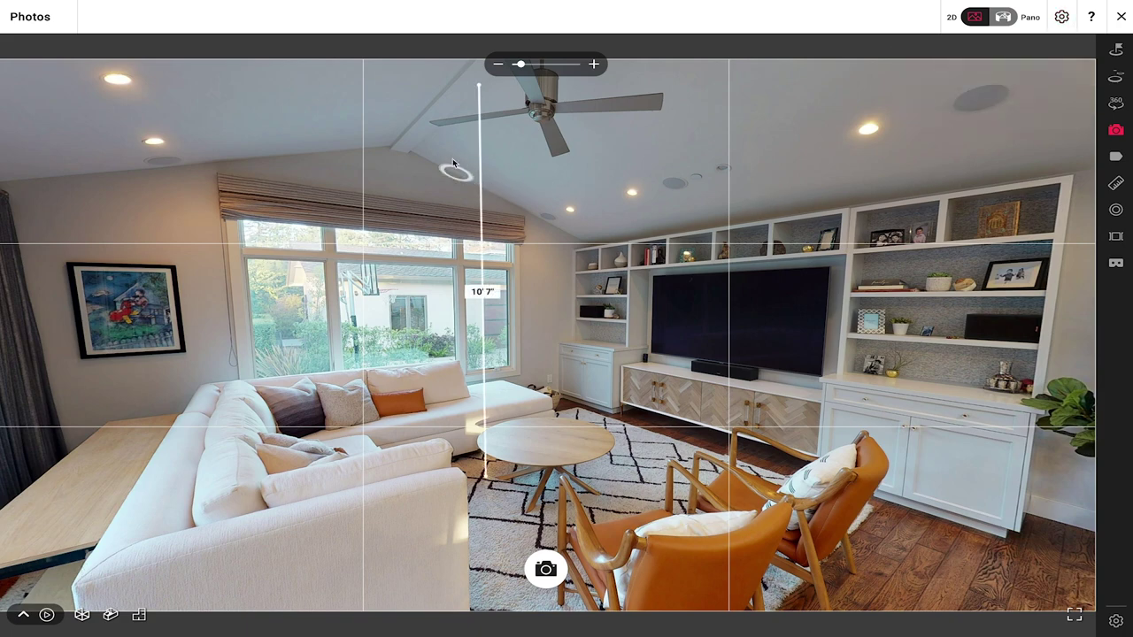
# Take a 2D photo of the living room facing the TV wall, and review the saved photo and its name.
pyautogui.moveTo(635, 311); pyautogui.dragTo(609, 344)
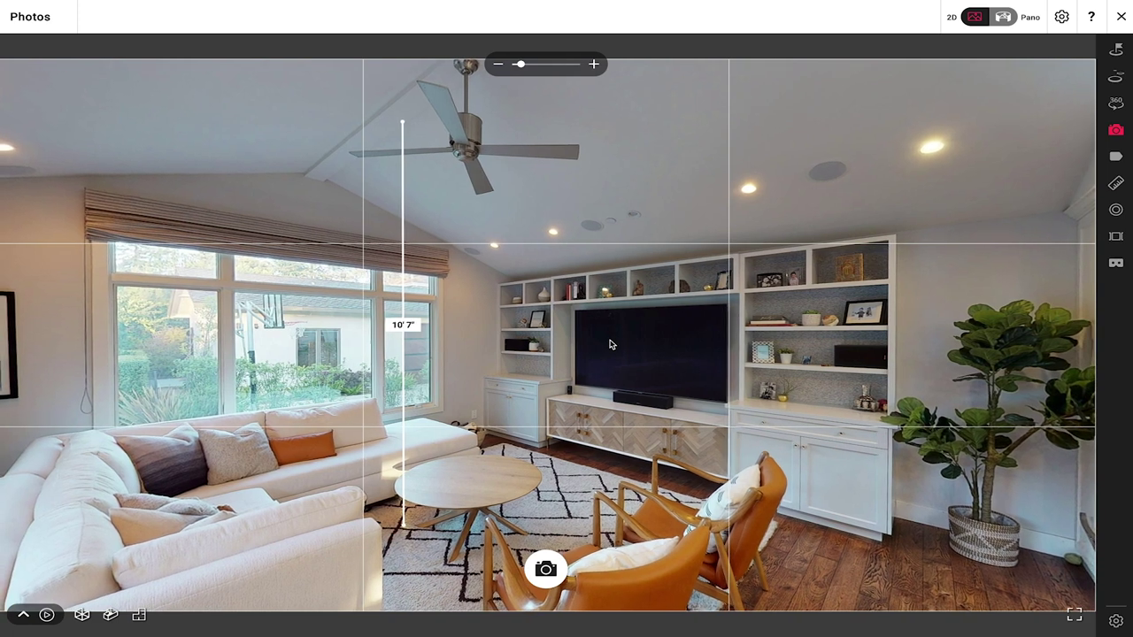
pyautogui.click(547, 570)
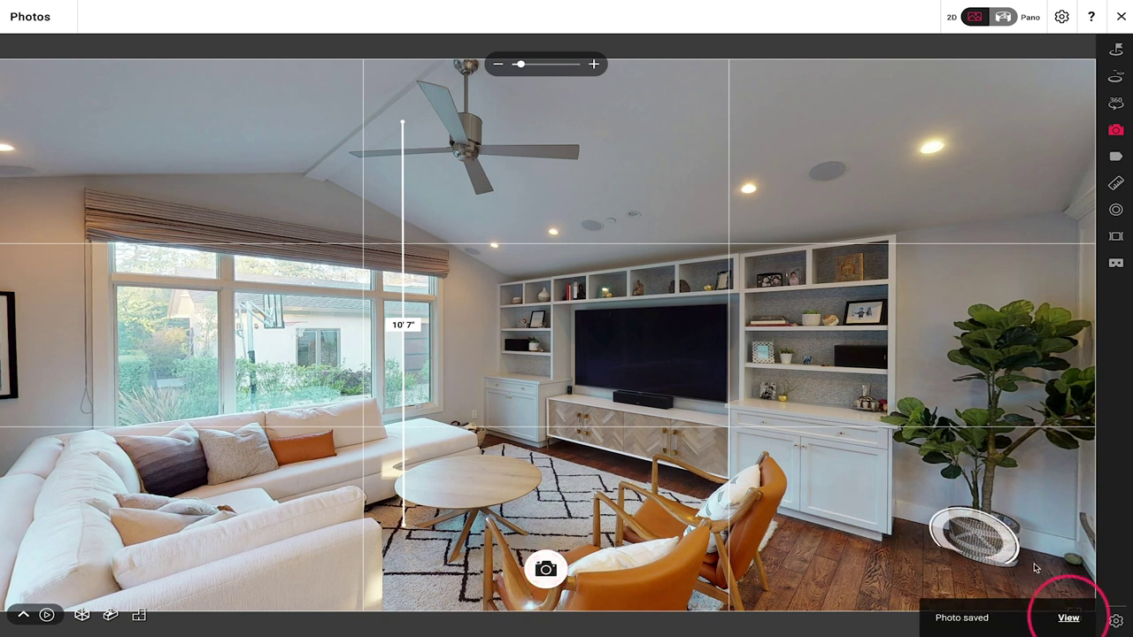
pyautogui.click(1069, 619)
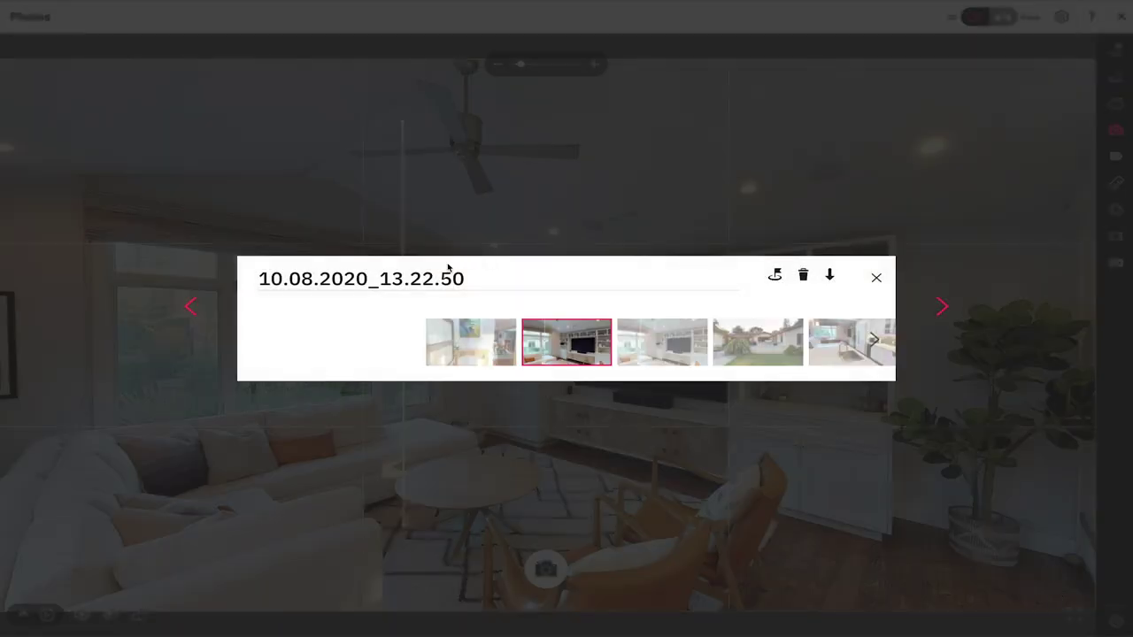
pyautogui.click(589, 358)
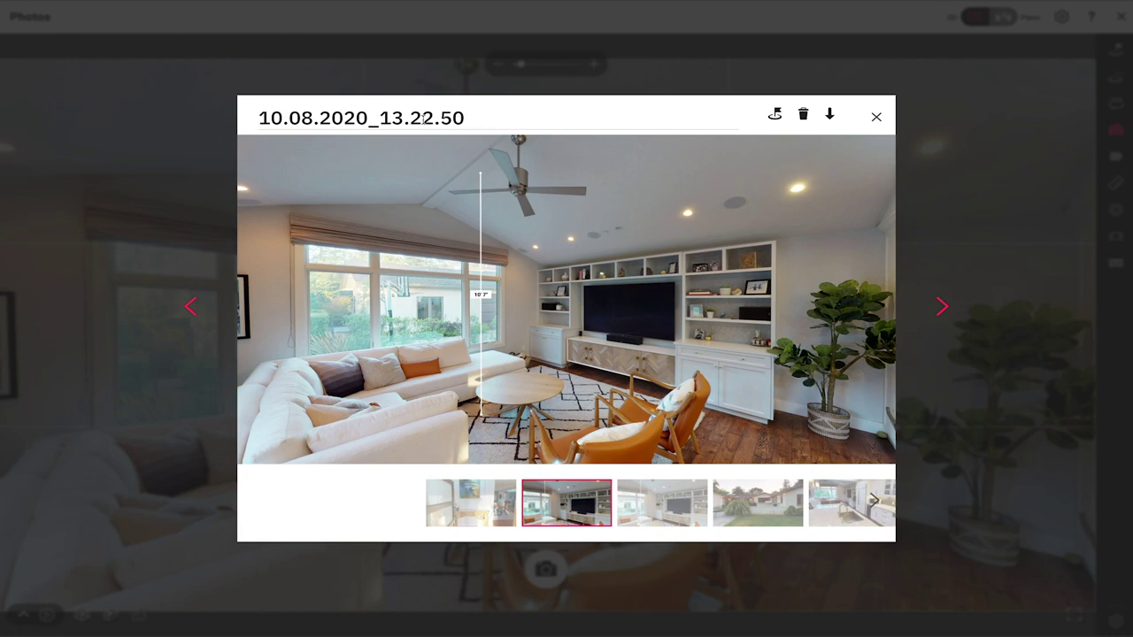
pyautogui.moveTo(465, 118); pyautogui.dragTo(277, 118)
pyautogui.click(875, 119)
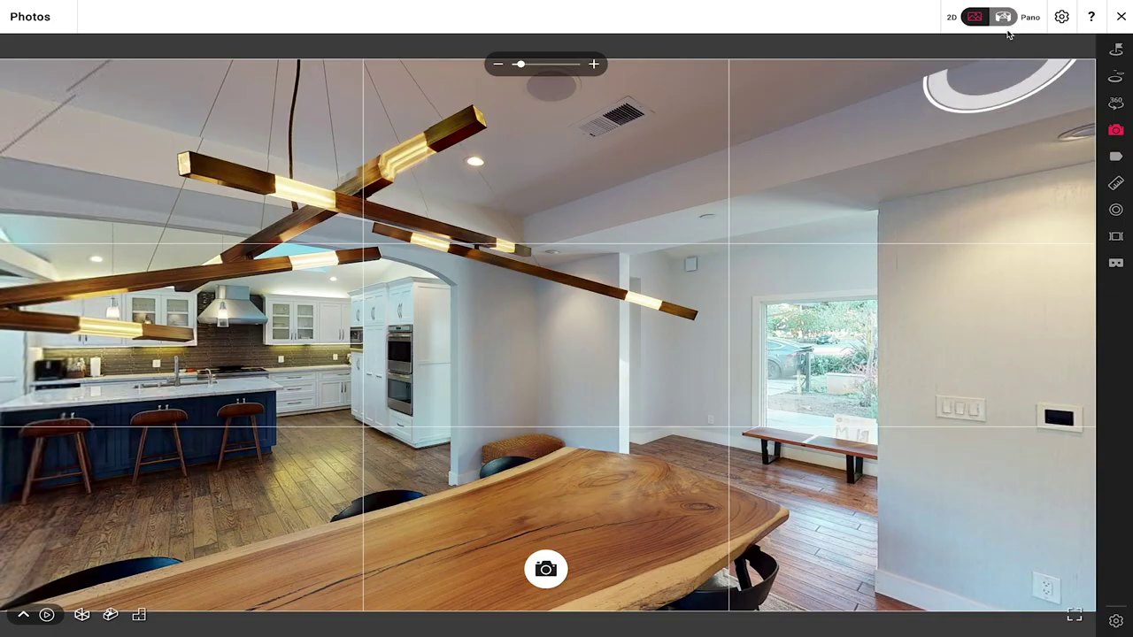
# Take a 360° pano photo in the dining area beside the wooden table, and view the saved photo.
pyautogui.click(1005, 18)
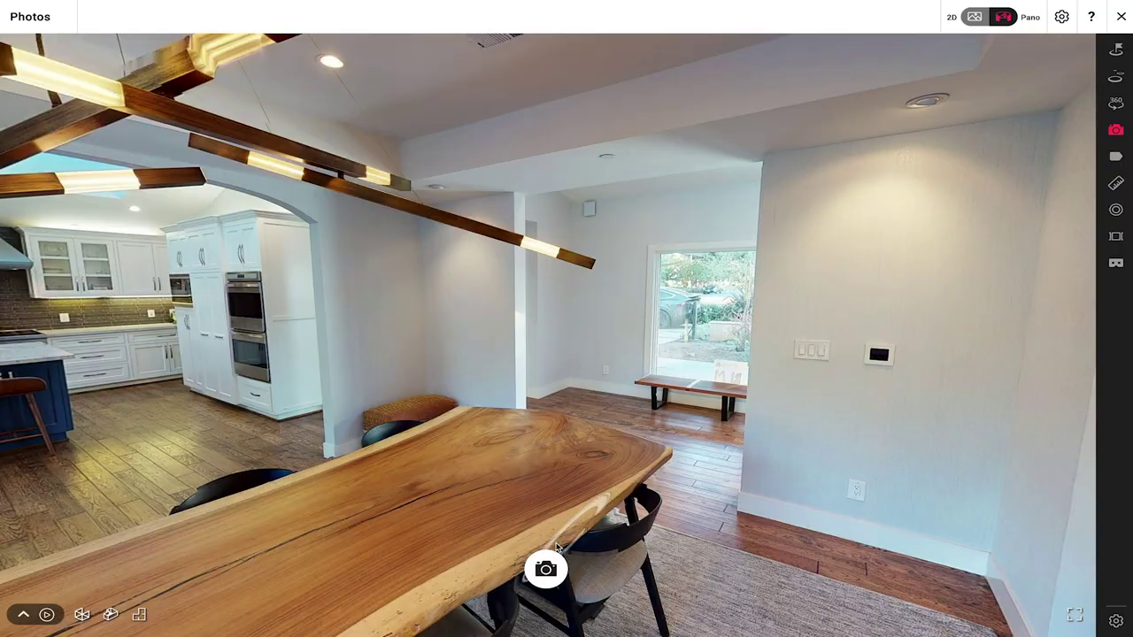
pyautogui.click(547, 571)
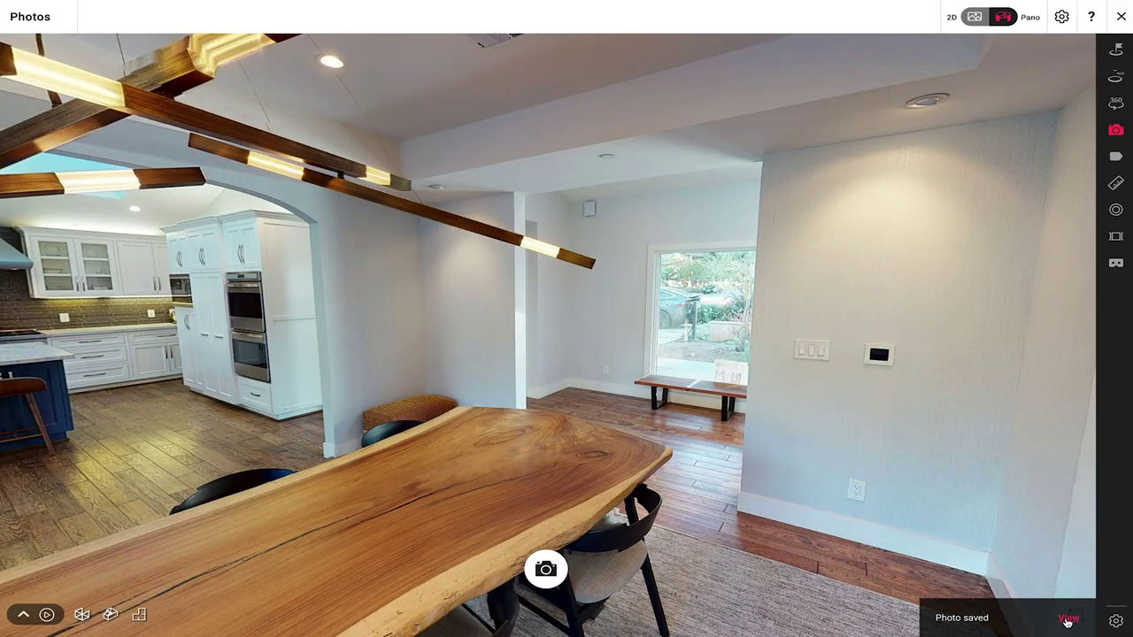
pyautogui.click(1069, 620)
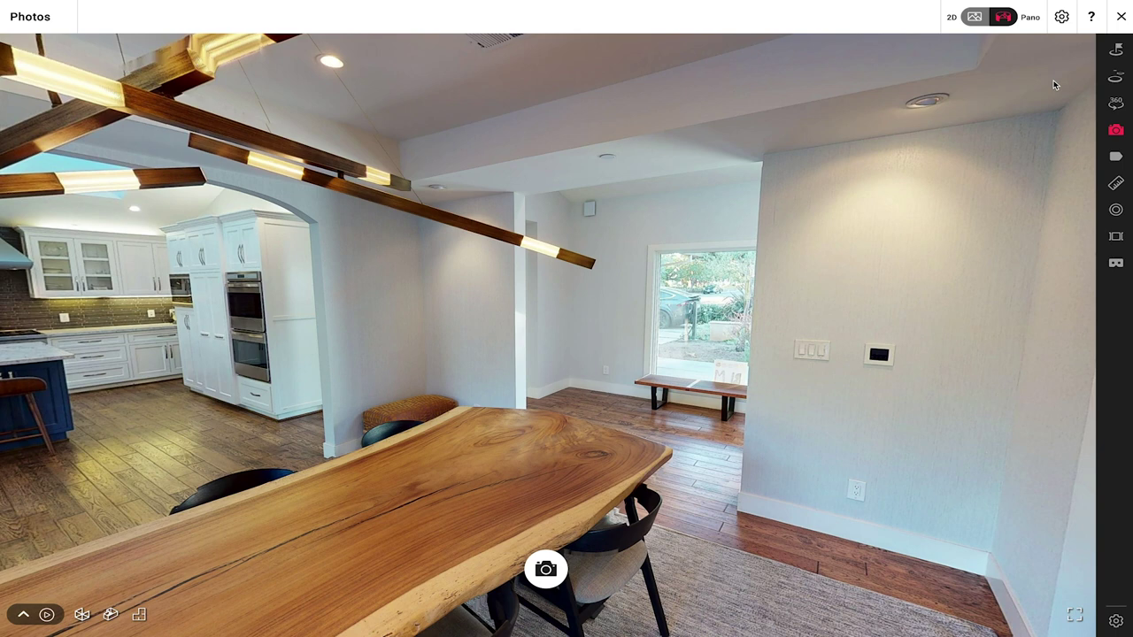
# Leave the model editor and browse the Los Altos Home photo gallery down to the 360° photos.
pyautogui.click(1120, 18)
pyautogui.click(44, 17)
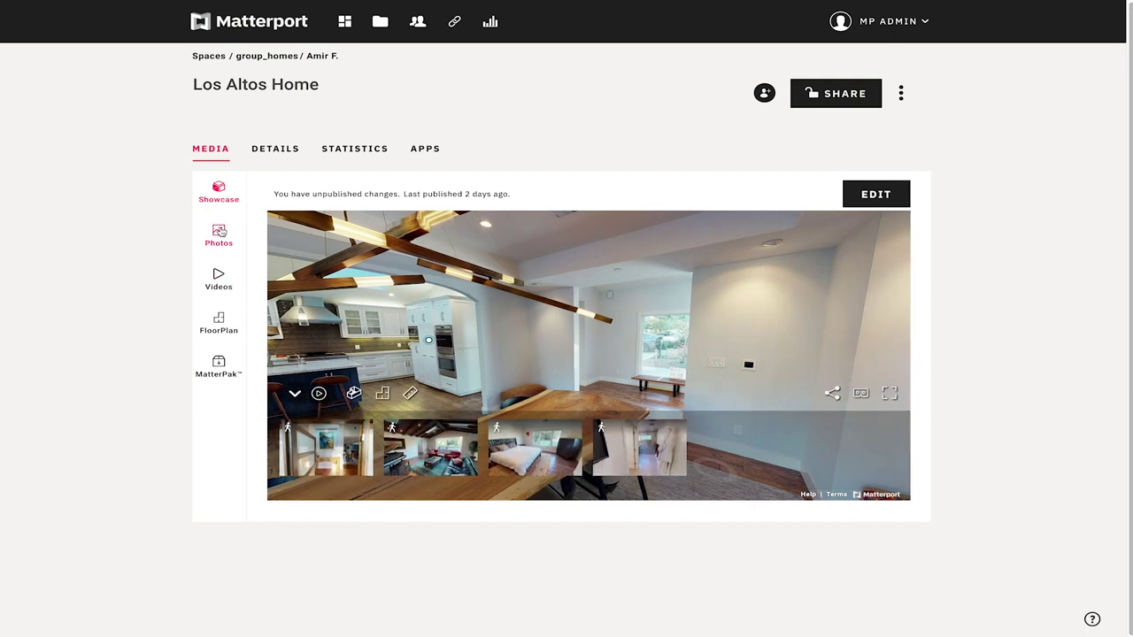
pyautogui.click(215, 236)
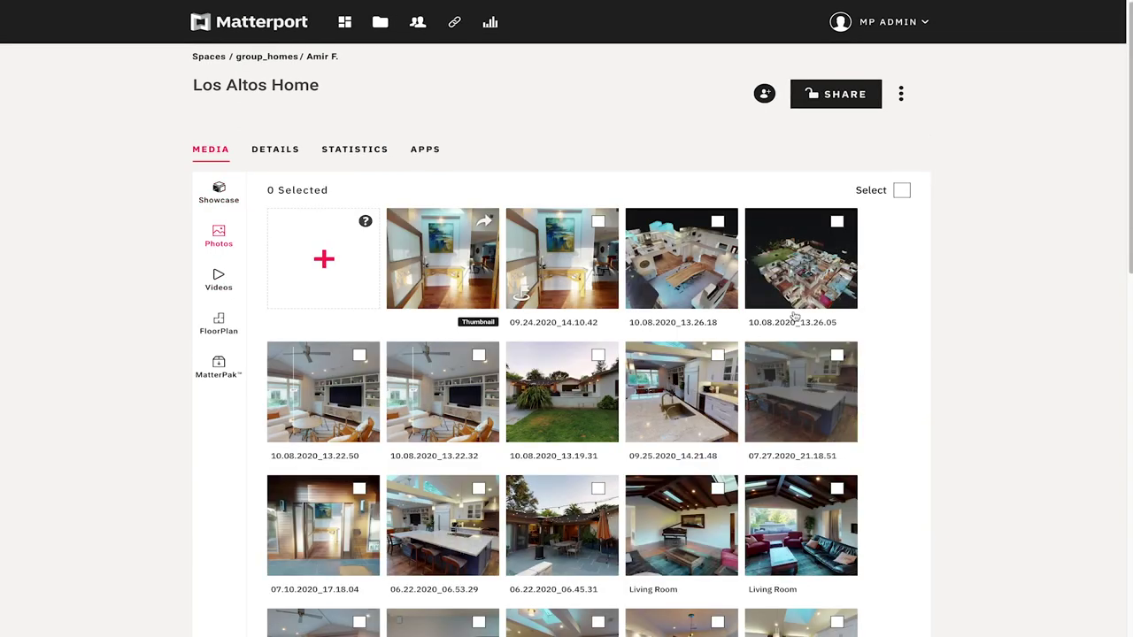
pyautogui.scroll(-5, 699, 331)
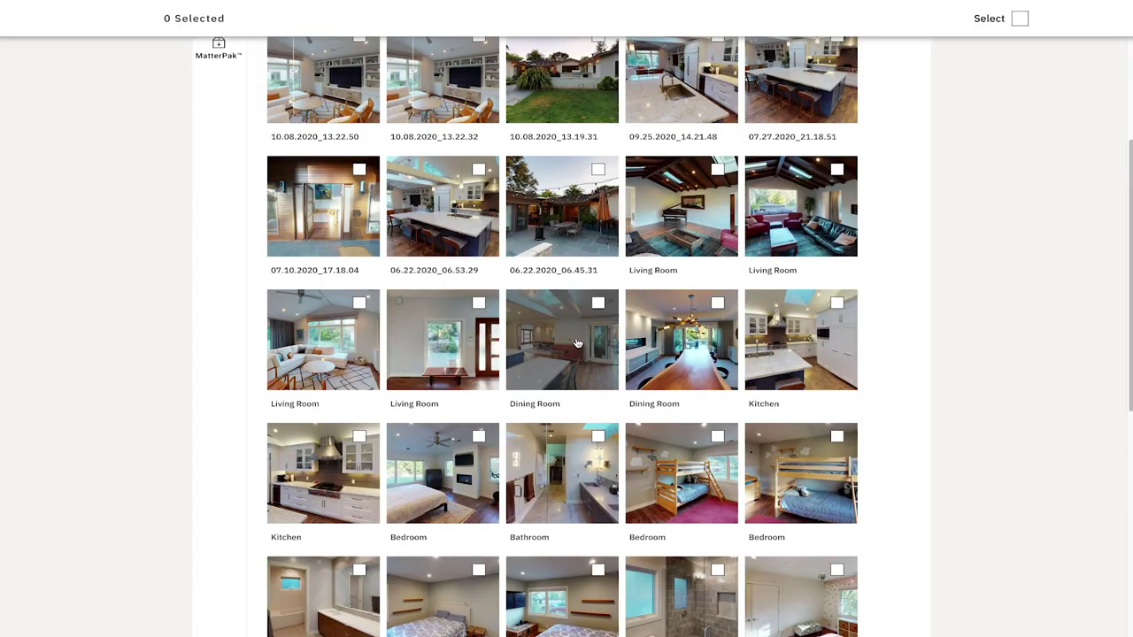
pyautogui.scroll(-5, 576, 343)
pyautogui.scroll(-2, 576, 343)
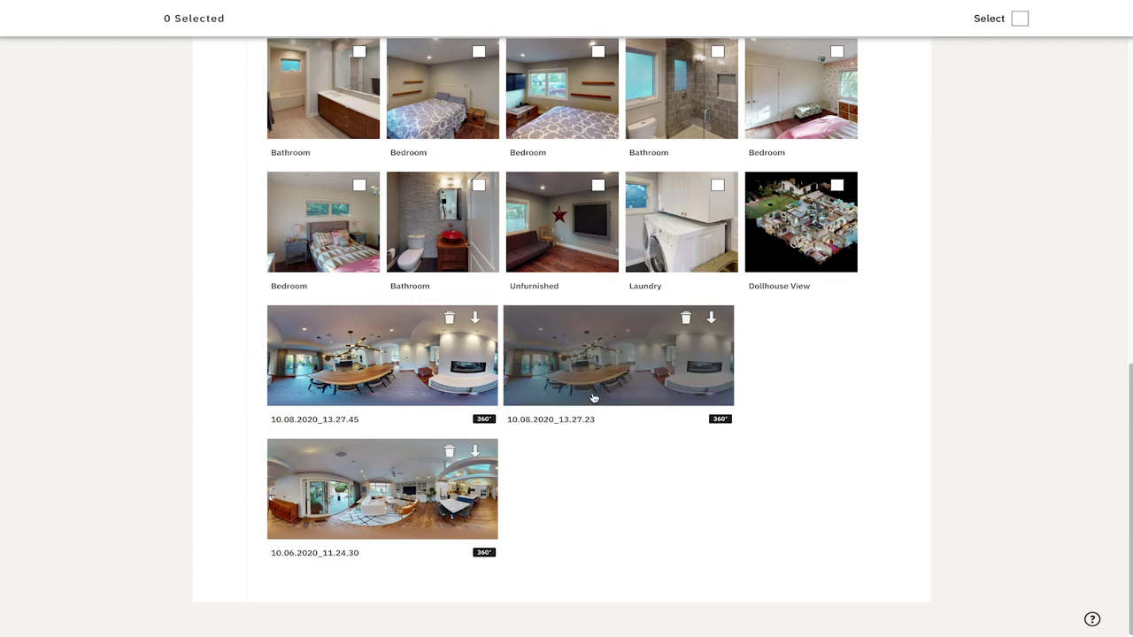
# Select the Unfurnished, Laundry and Dollhouse View photos, extend the selection to all 2D photos, and clear it.
pyautogui.click(837, 187)
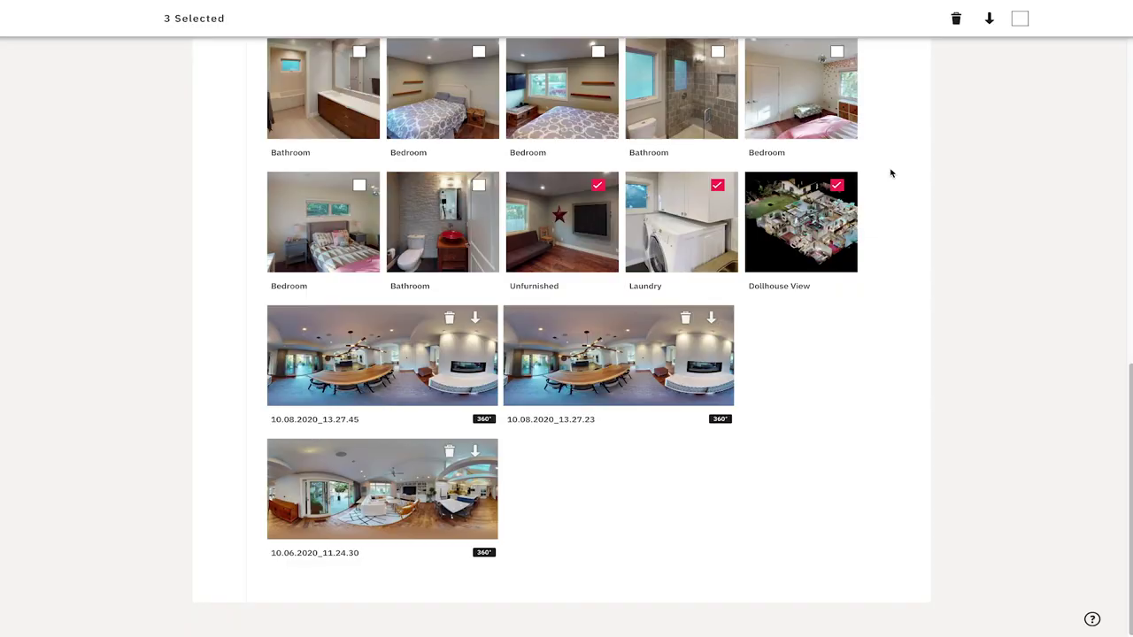
pyautogui.click(1021, 19)
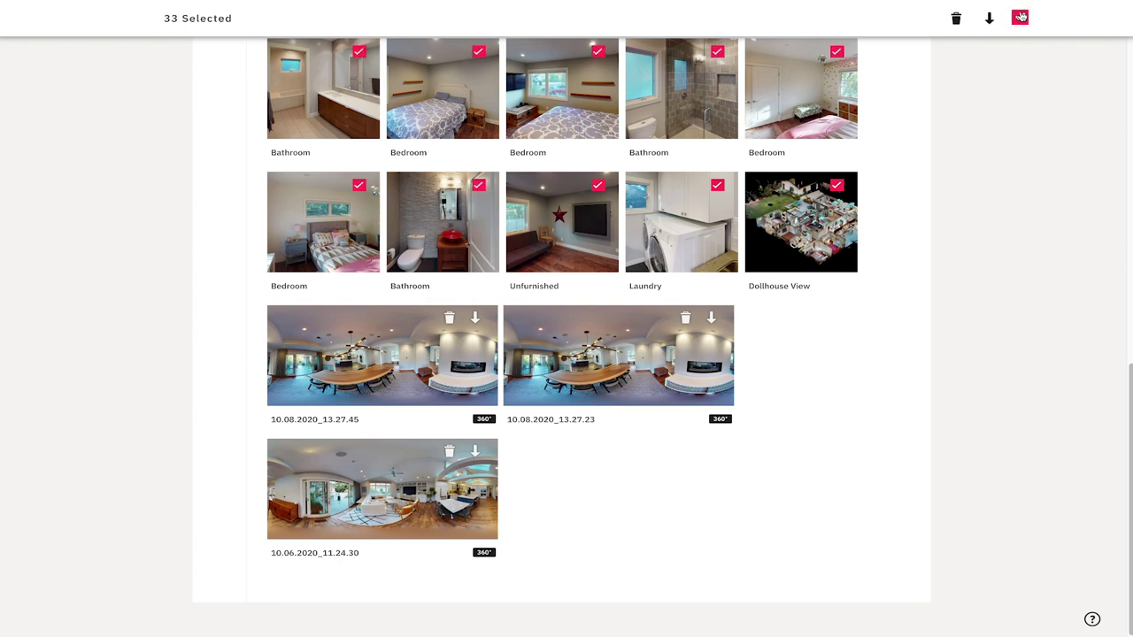
pyautogui.click(1021, 18)
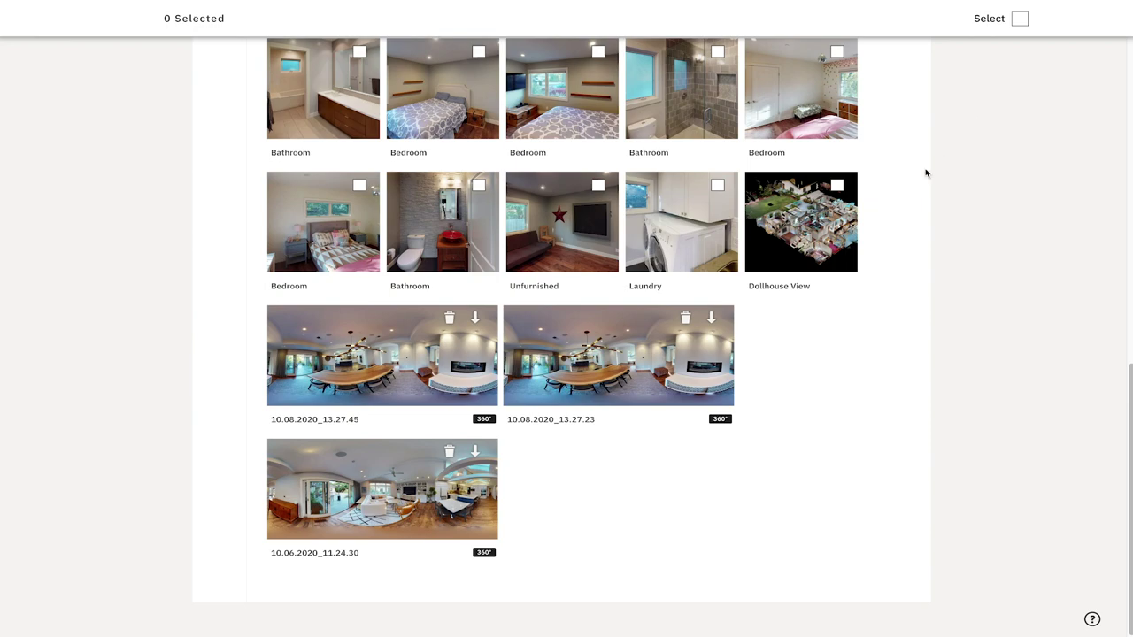
# Open the preview of the Laundry photo.
pyautogui.click(680, 232)
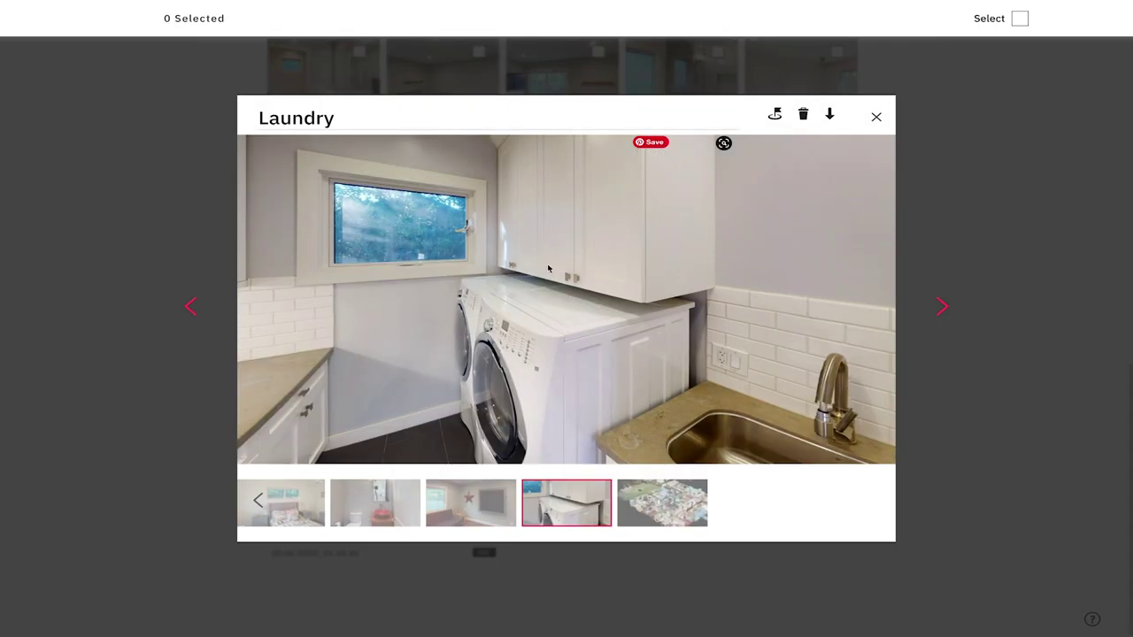